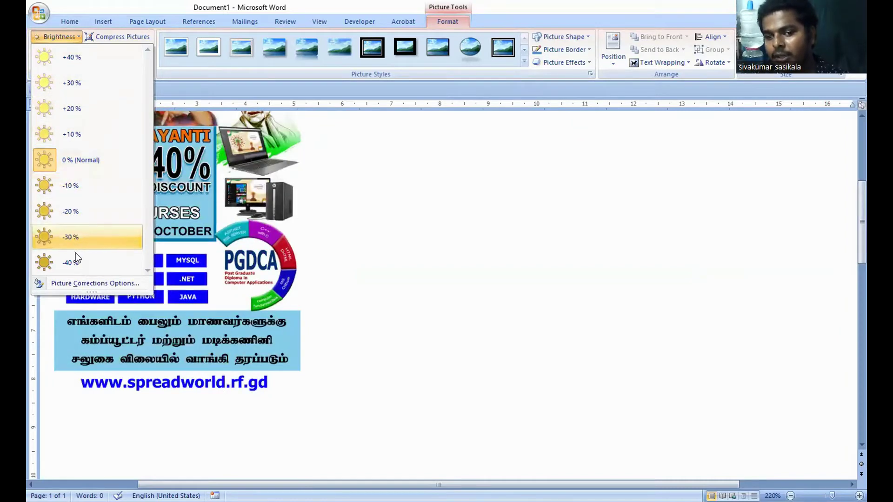
Step: Try a contrast of -10 % on the poster picture and return it to 0 % (Normal)
{"action": "left_click", "coordinate": [70, 49]}
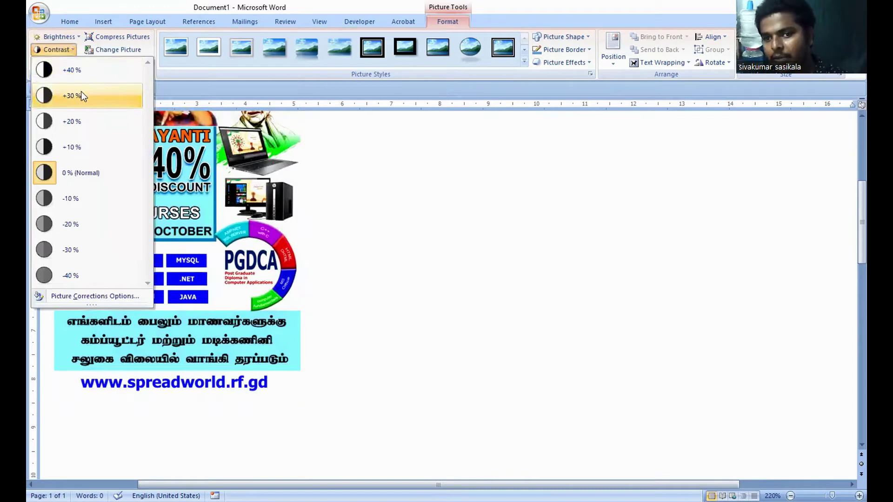
{"action": "left_click", "coordinate": [78, 205]}
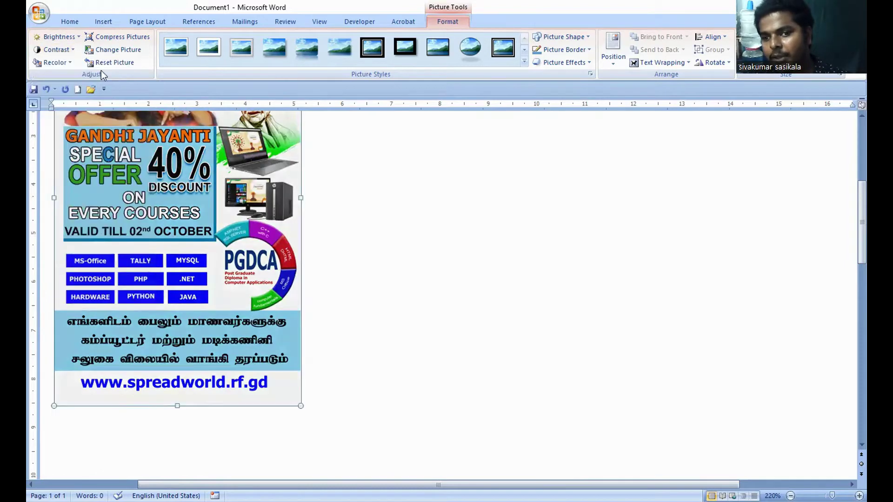
{"action": "left_click", "coordinate": [74, 50]}
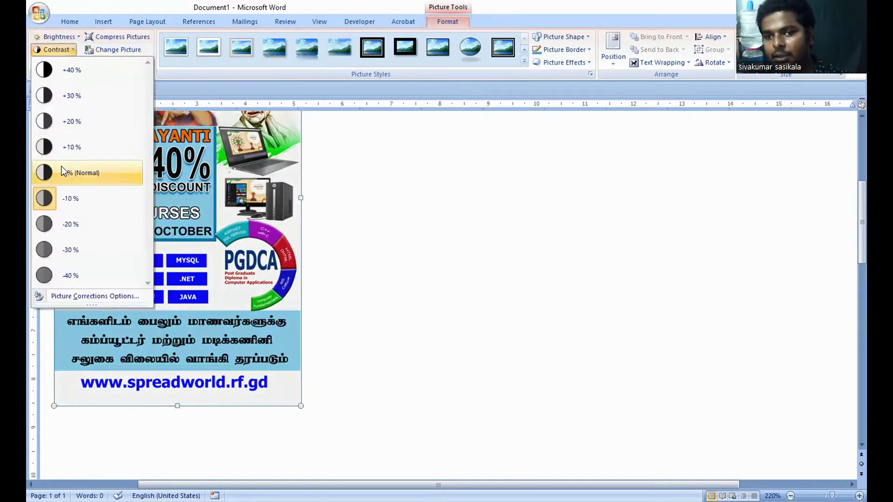
{"action": "left_click", "coordinate": [61, 168]}
Step: Preview the Recolor variations on the picture and view the Compress Pictures settings without applying either
{"action": "left_click", "coordinate": [67, 62]}
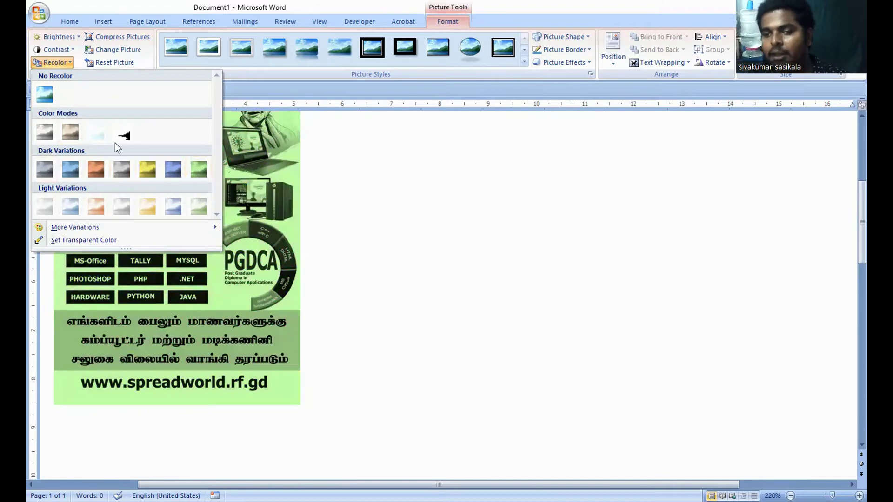
{"action": "left_click", "coordinate": [57, 62]}
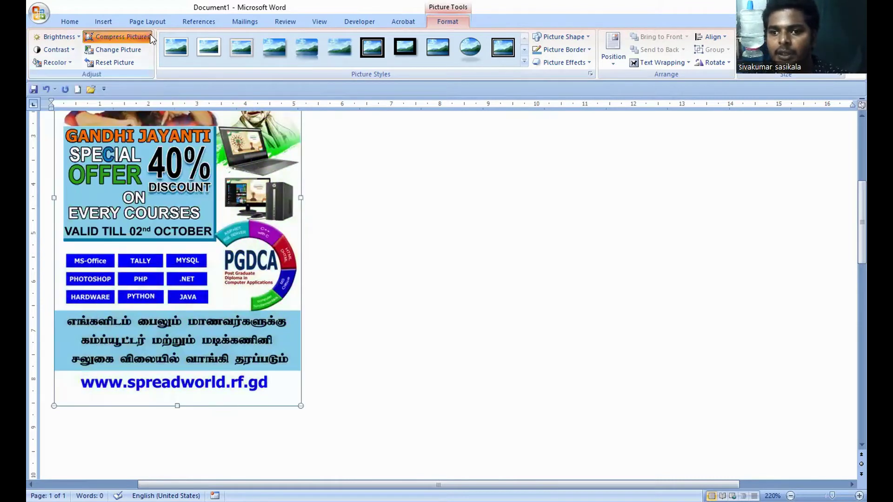
{"action": "left_click", "coordinate": [119, 36]}
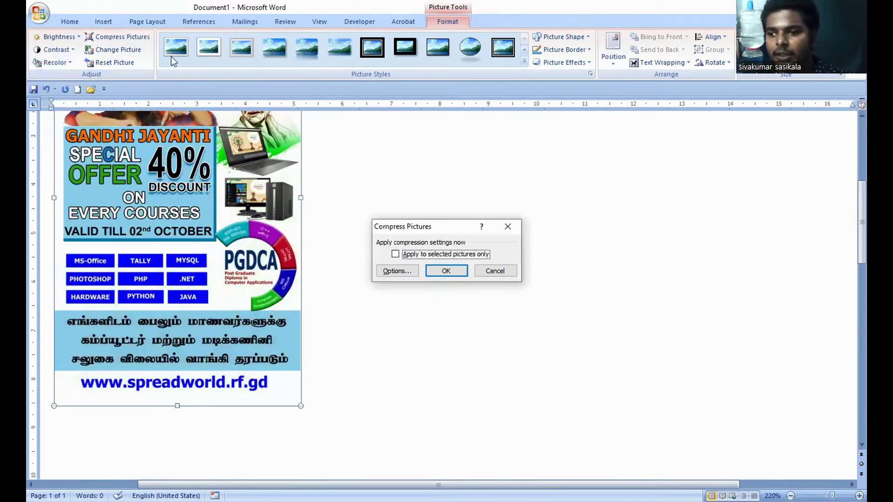
{"action": "left_click", "coordinate": [507, 226]}
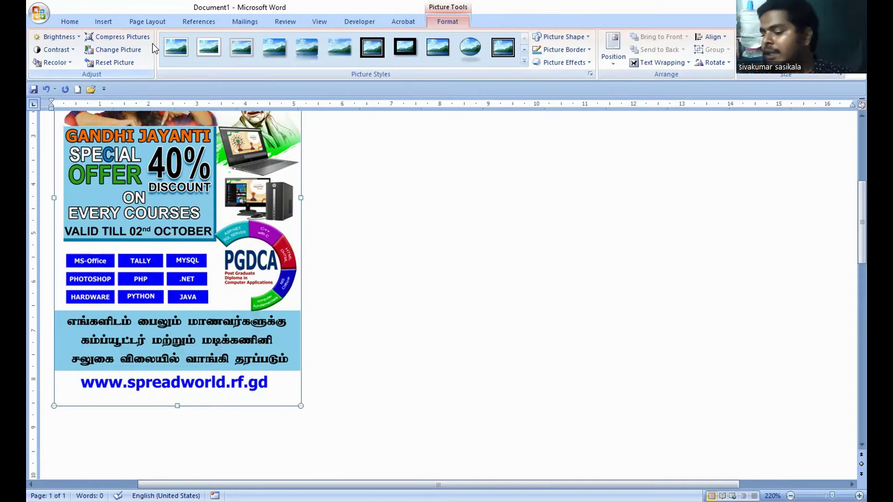
Step: Try replacing the poster picture with Capture.PNG from the Desktop and undo the replacement
{"action": "left_click", "coordinate": [116, 52]}
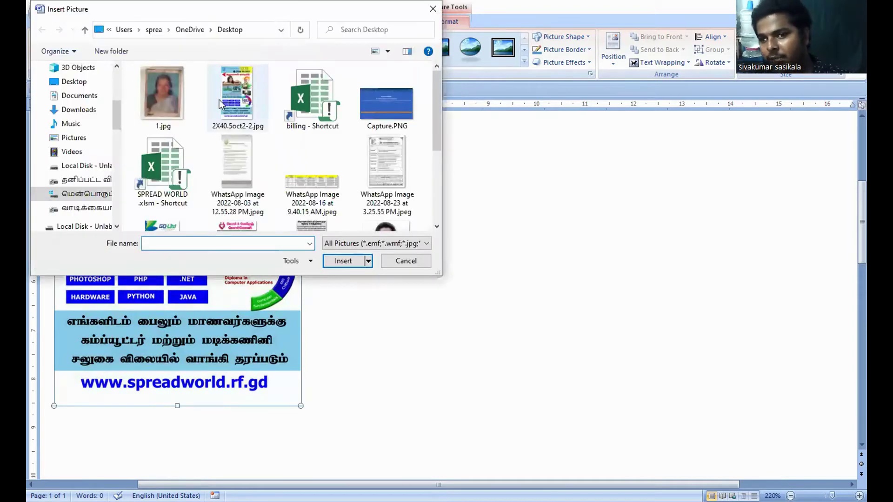
{"action": "left_click", "coordinate": [259, 91]}
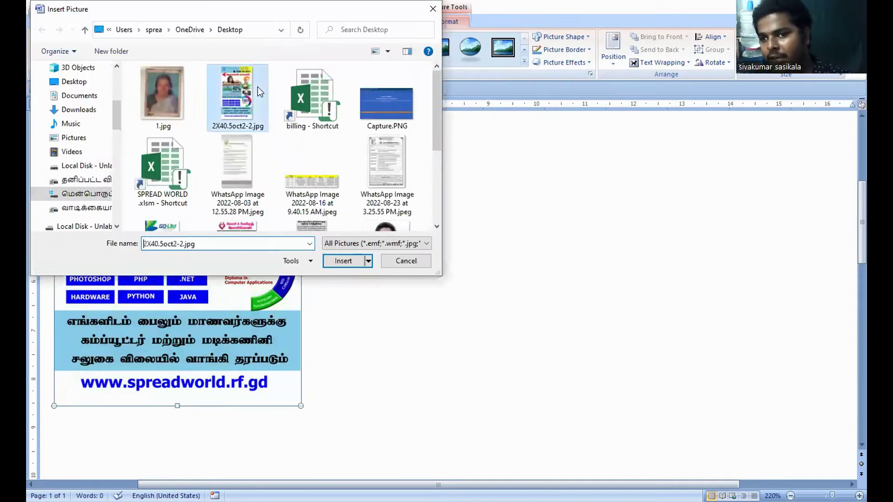
{"action": "left_click", "coordinate": [368, 98]}
{"action": "key", "text": "Return"}
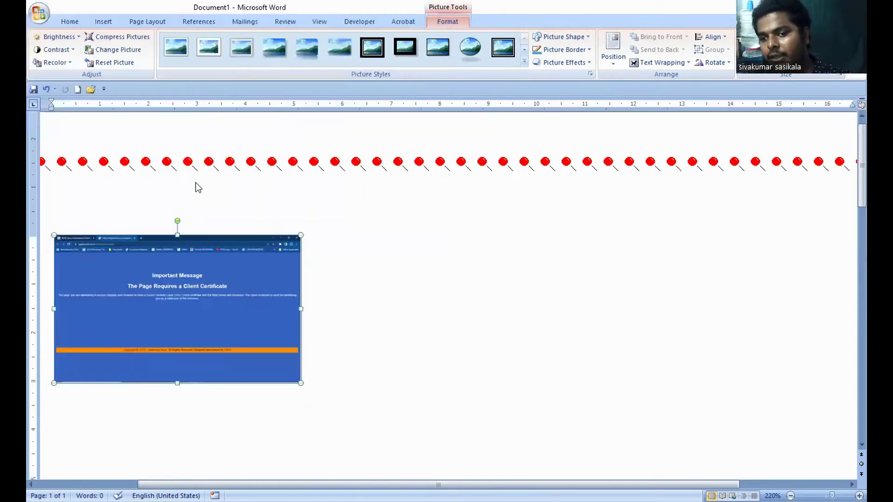
{"action": "key", "text": "ctrl+z"}
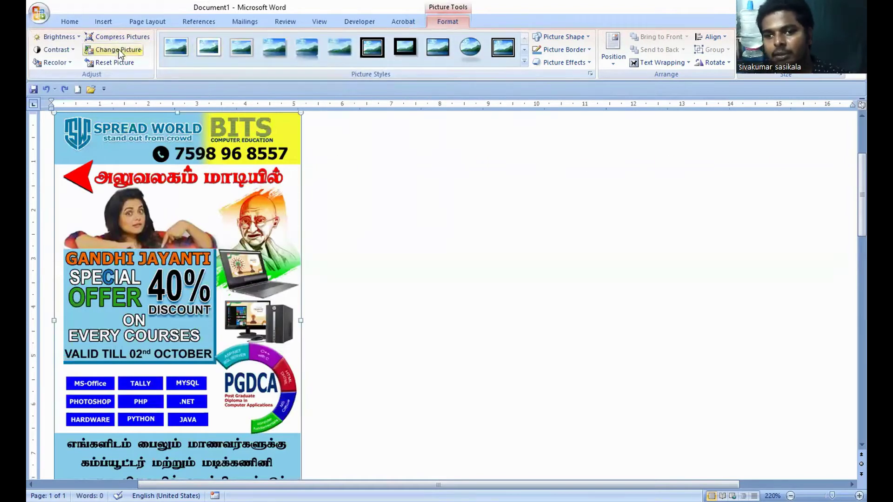
Step: Reset the picture's formatting and apply the oval picture style with a thick black frame
{"action": "left_click", "coordinate": [127, 64]}
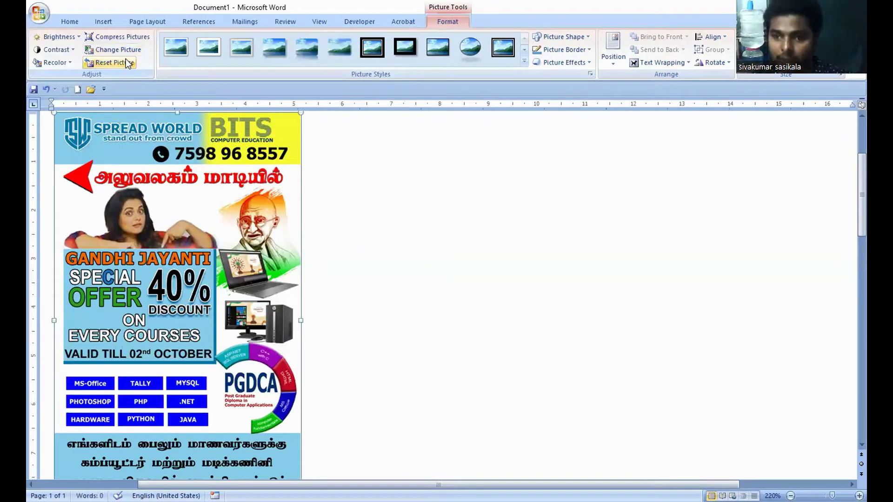
{"action": "left_click", "coordinate": [126, 63]}
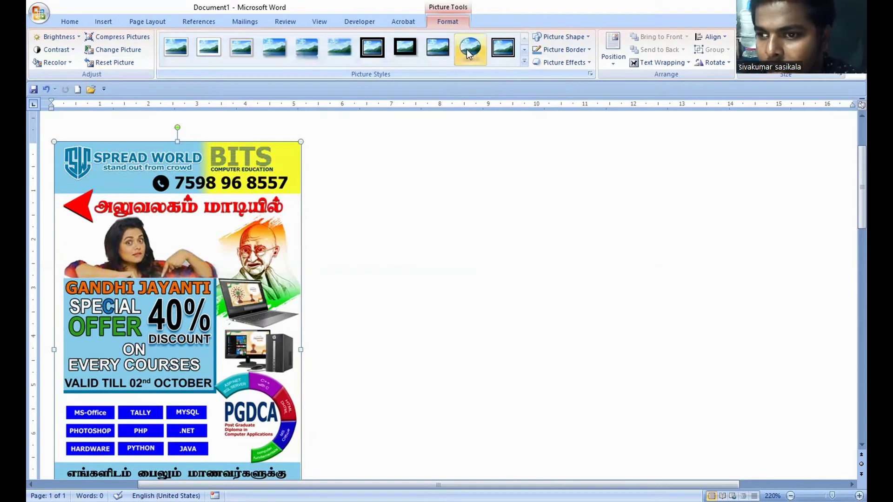
{"action": "left_click", "coordinate": [460, 48]}
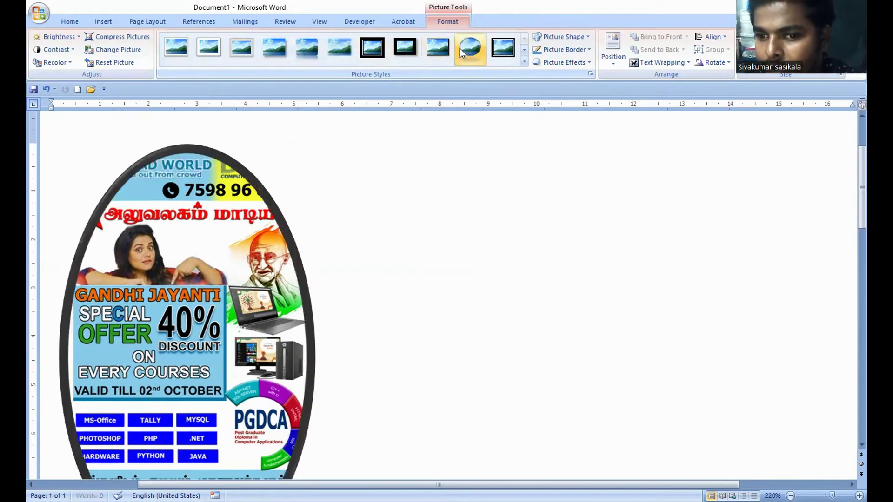
Step: Try the smiley face shape on the picture and replace it with the four-way block arrow shape
{"action": "left_click", "coordinate": [585, 36]}
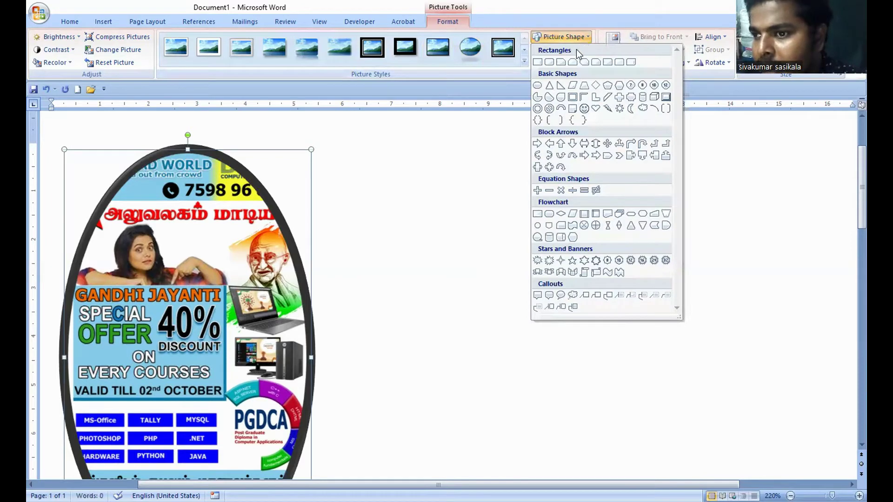
{"action": "left_click", "coordinate": [584, 109]}
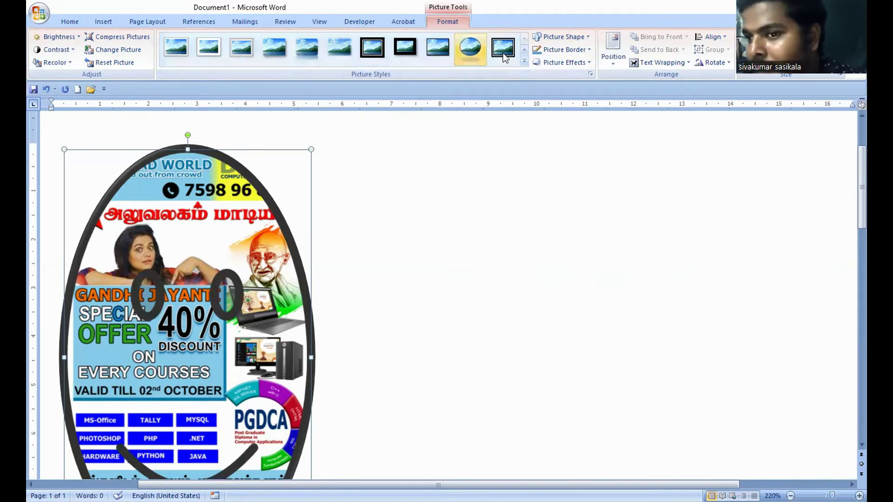
{"action": "left_click", "coordinate": [583, 40]}
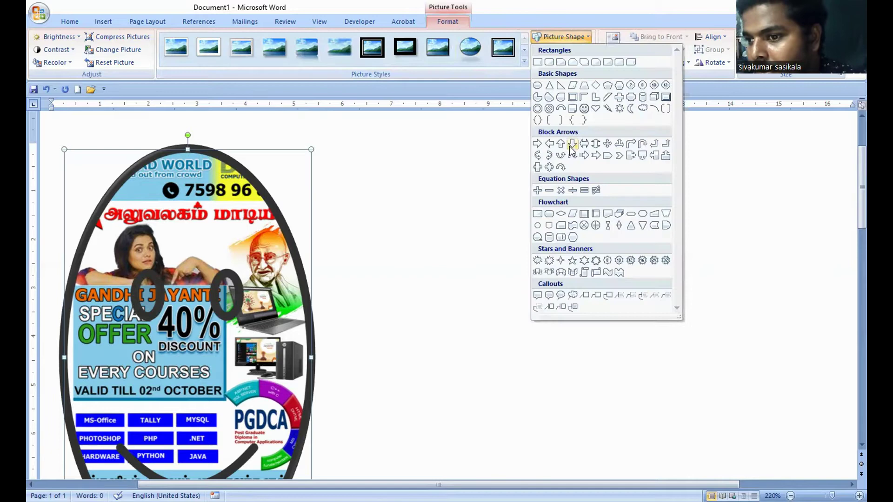
{"action": "left_click", "coordinate": [608, 143]}
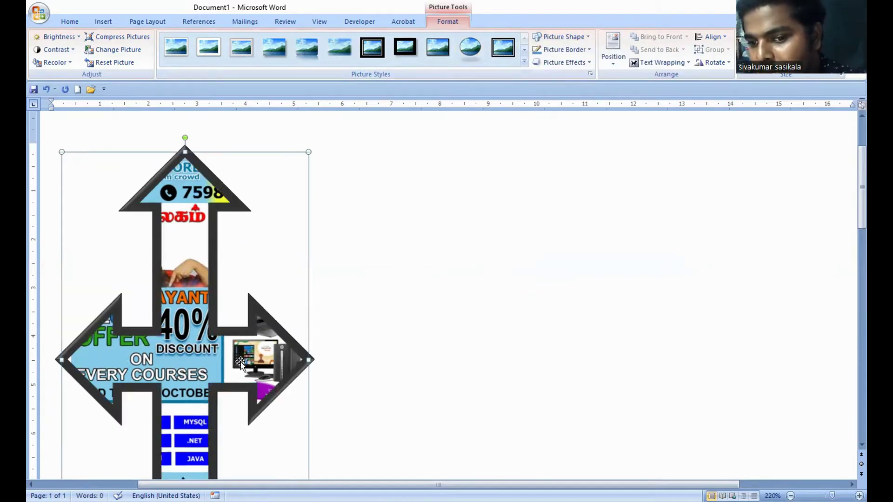
Step: Give the arrow-shaped picture a dark green border and the first outer shadow variation
{"action": "left_click", "coordinate": [589, 50]}
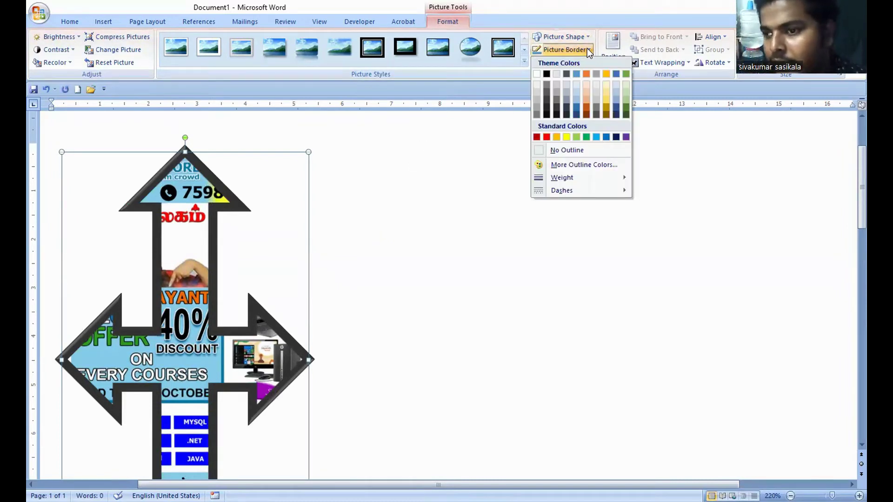
{"action": "left_click", "coordinate": [625, 111]}
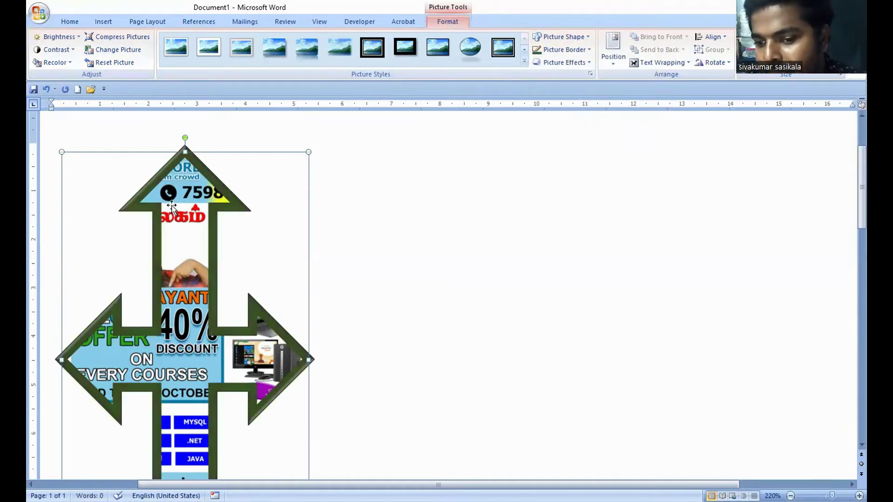
{"action": "left_click", "coordinate": [590, 62]}
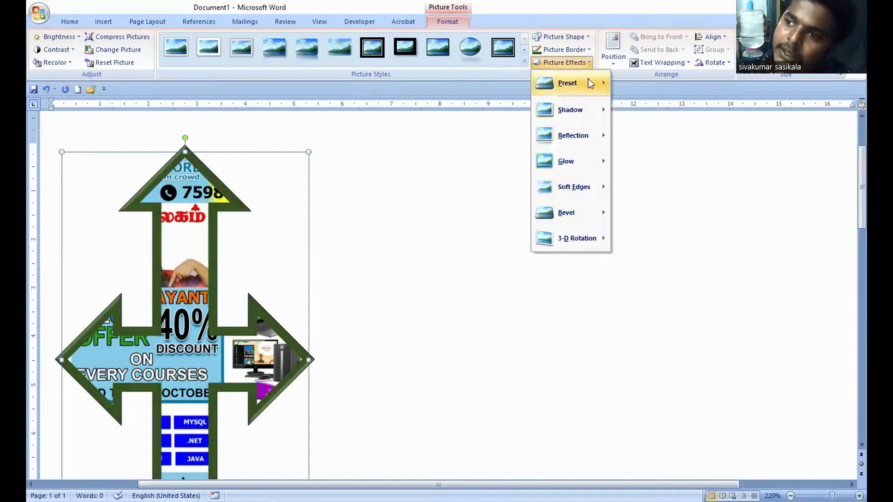
{"action": "mouse_move", "coordinate": [588, 82]}
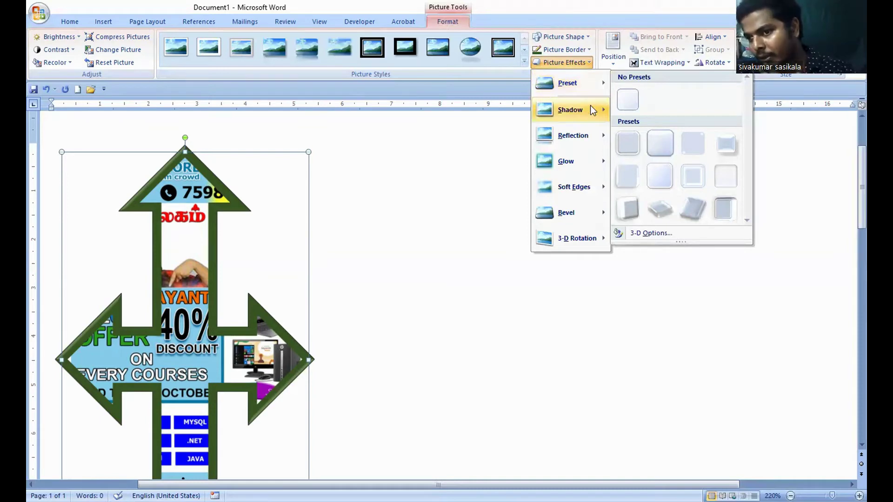
{"action": "mouse_move", "coordinate": [591, 107]}
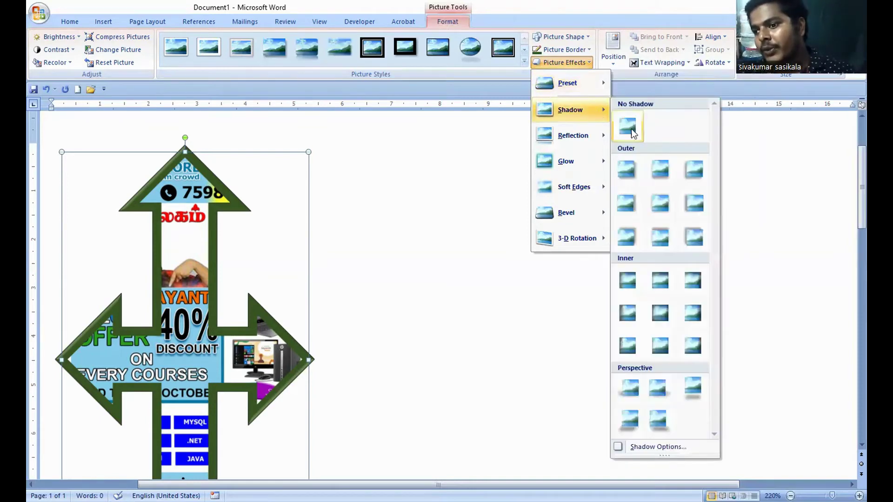
{"action": "scroll", "coordinate": [283, 209], "scroll_direction": "down", "scroll_amount": 2}
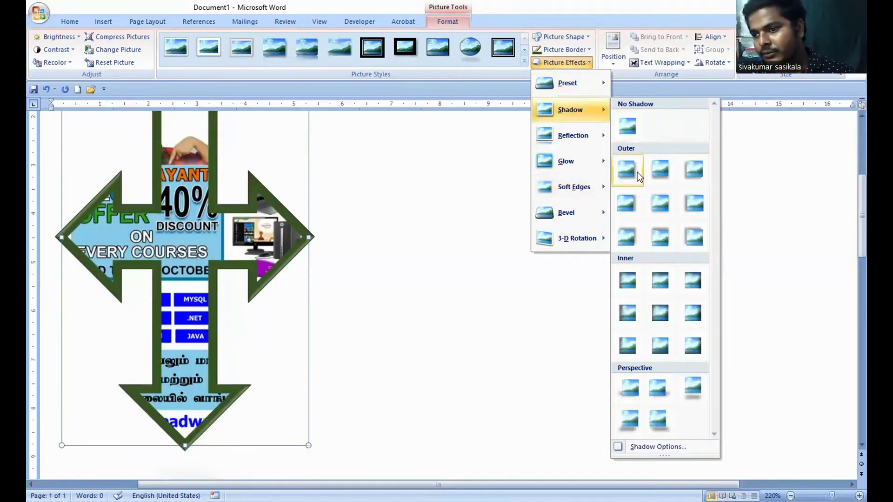
{"action": "left_click", "coordinate": [587, 63]}
Step: Preview the reflection, glow and soft edge effects and apply a 3-D rotation that slants the picture upward to the right
{"action": "left_click", "coordinate": [588, 65]}
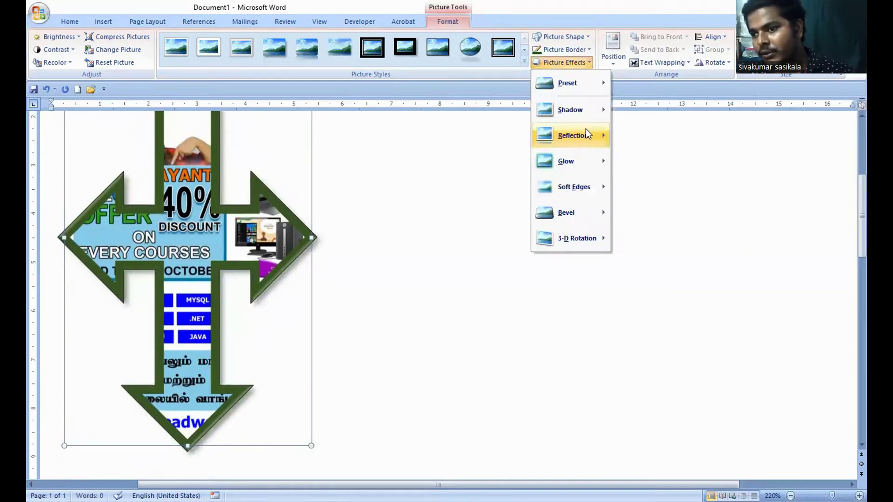
{"action": "mouse_move", "coordinate": [590, 111]}
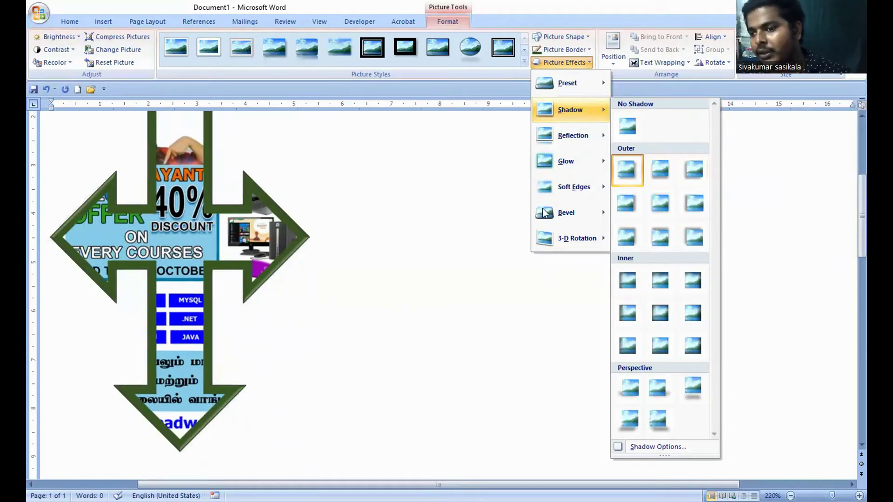
{"action": "mouse_move", "coordinate": [574, 137]}
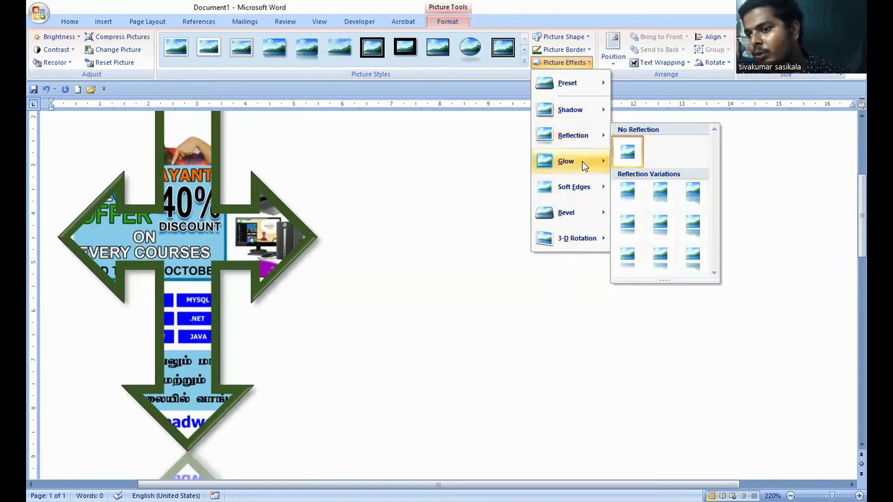
{"action": "mouse_move", "coordinate": [582, 161]}
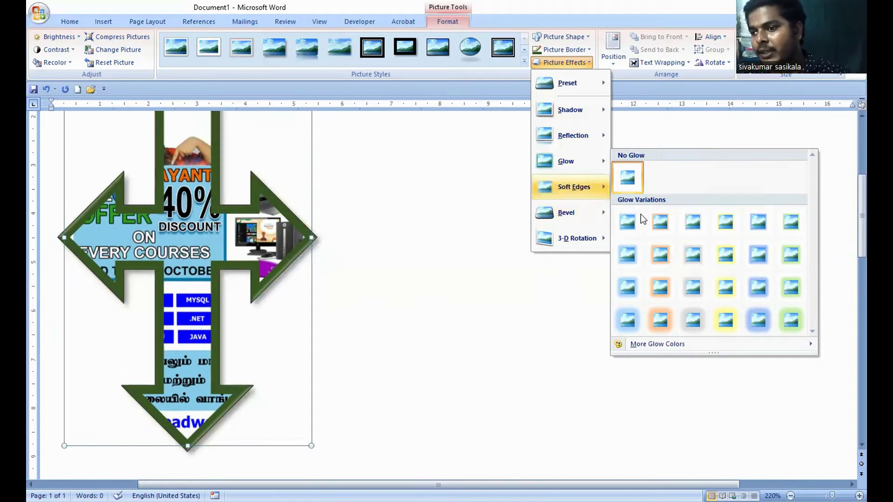
{"action": "mouse_move", "coordinate": [571, 186]}
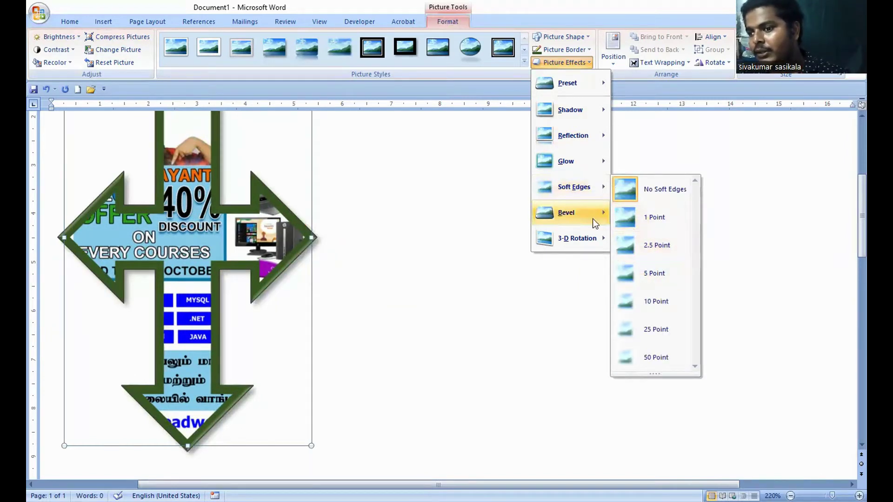
{"action": "mouse_move", "coordinate": [594, 247]}
{"action": "left_click", "coordinate": [660, 244]}
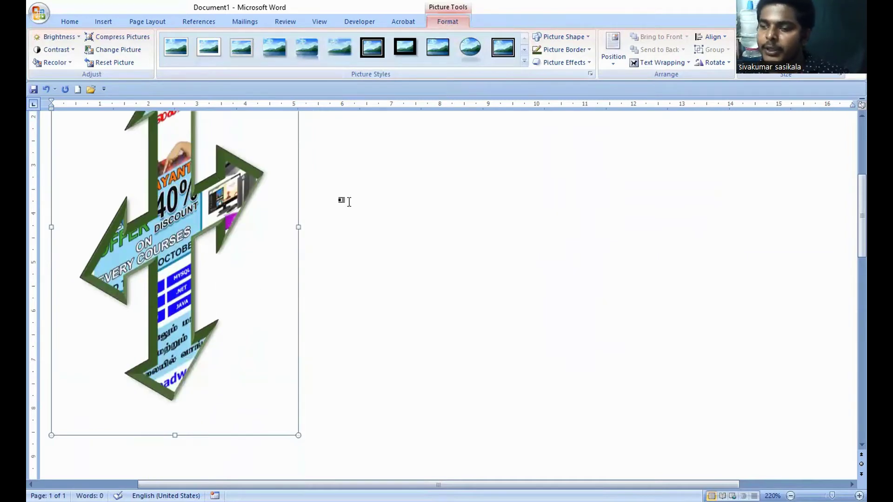
Step: Review the picture's position presets and the wrapping styles in the Advanced Layout dialog, closing it without changes
{"action": "left_click", "coordinate": [578, 65]}
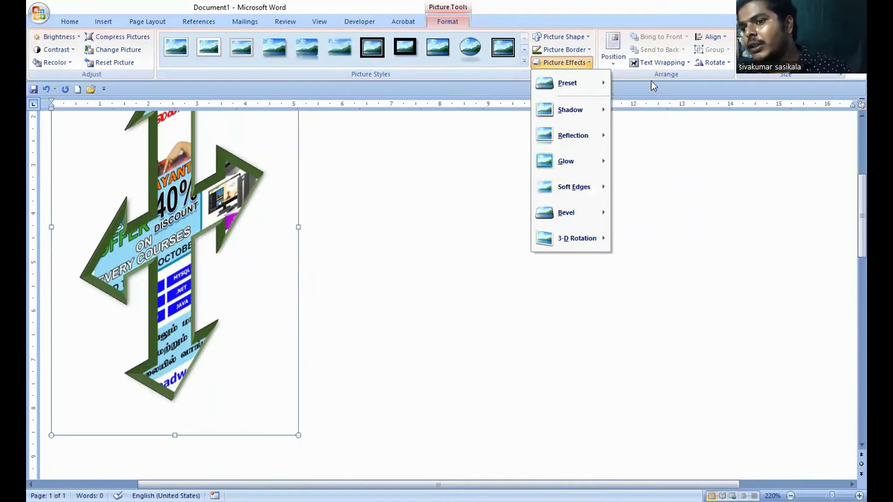
{"action": "left_click", "coordinate": [612, 58]}
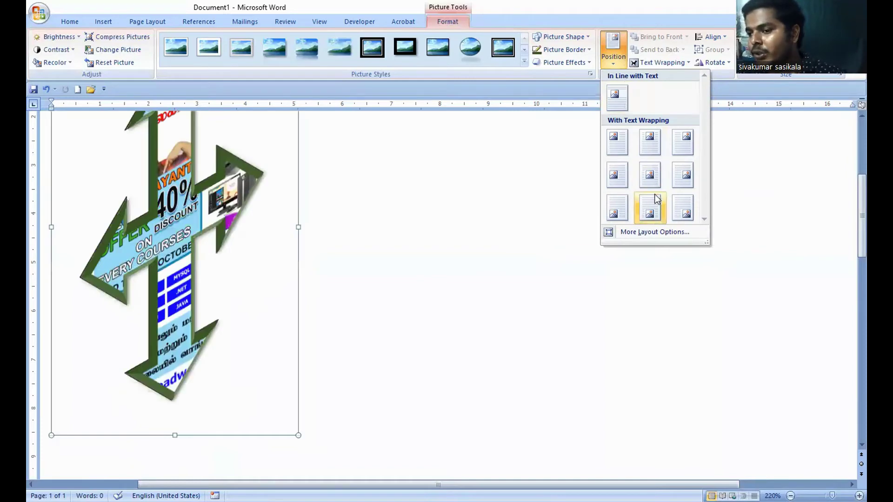
{"action": "left_click", "coordinate": [652, 232]}
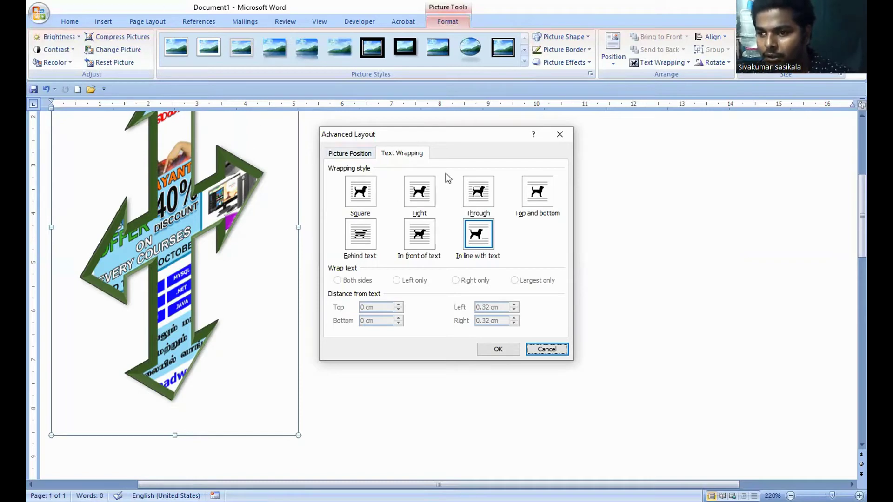
{"action": "left_click", "coordinate": [568, 135]}
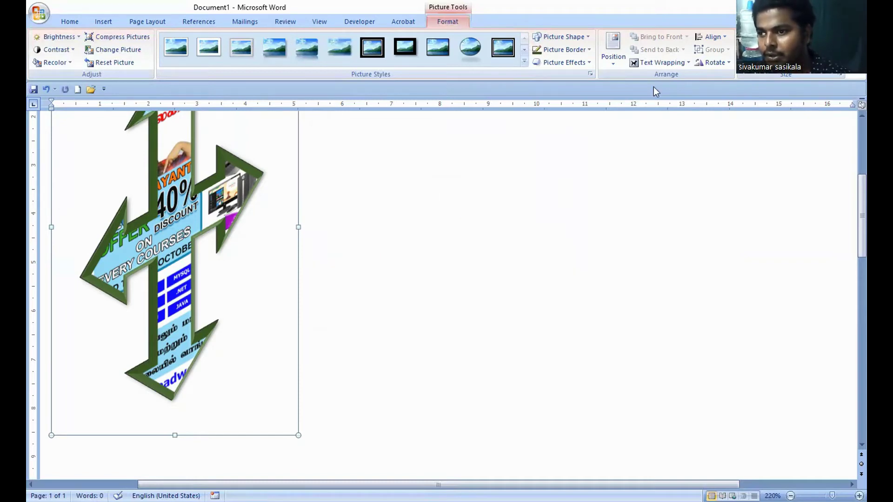
Step: Deselect the arrow-shaped picture and insert the picture "WhatsApp Image 2022-08-24 at 2.48.48 PM.jpeg" after it
{"action": "left_click", "coordinate": [681, 62]}
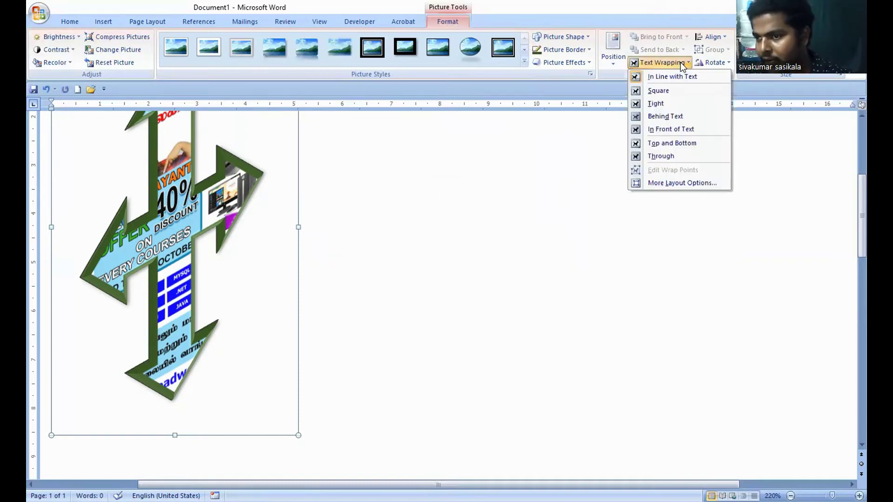
{"action": "left_click", "coordinate": [416, 201]}
{"action": "left_click", "coordinate": [357, 192]}
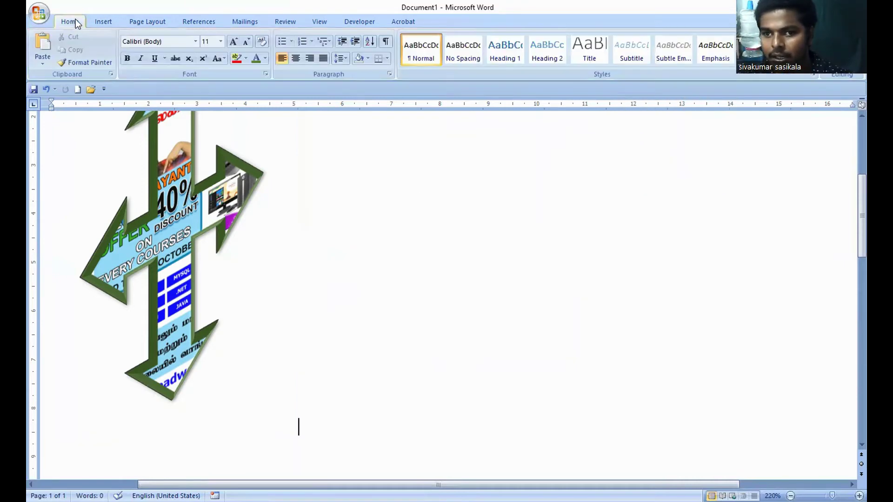
{"action": "left_click", "coordinate": [101, 19]}
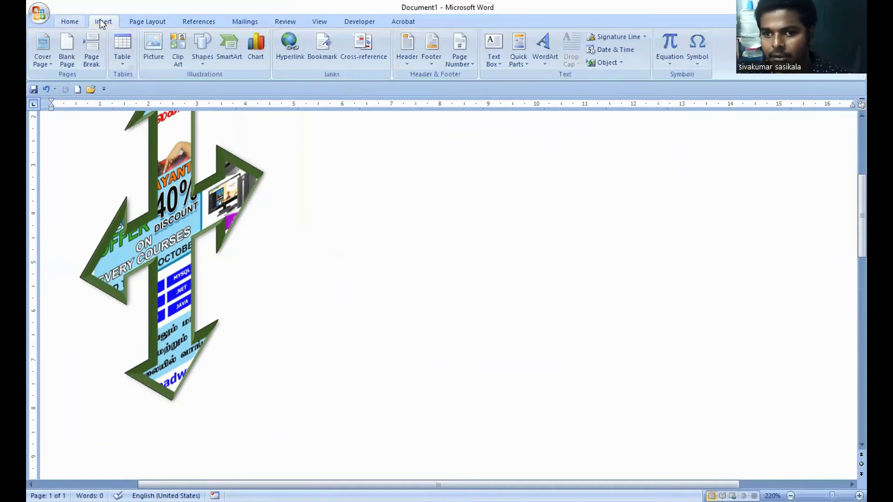
{"action": "left_click", "coordinate": [157, 55]}
{"action": "scroll", "coordinate": [273, 112], "scroll_direction": "down", "scroll_amount": 2}
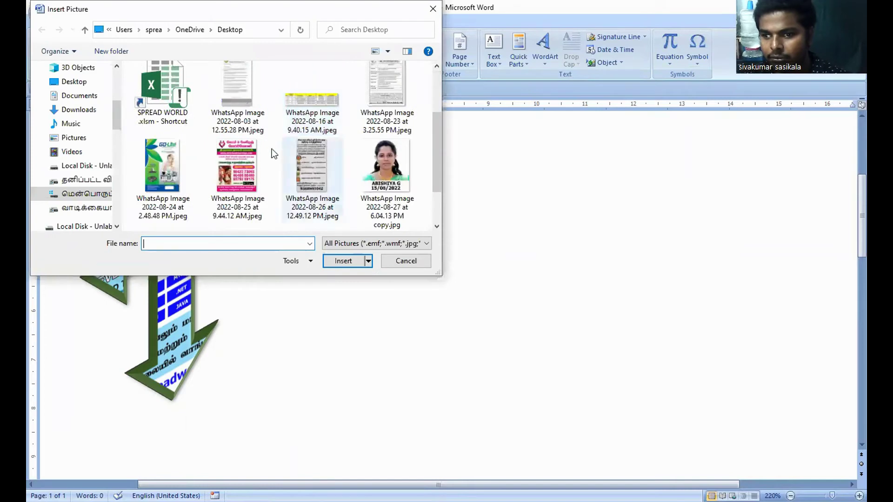
{"action": "scroll", "coordinate": [268, 153], "scroll_direction": "down", "scroll_amount": 2}
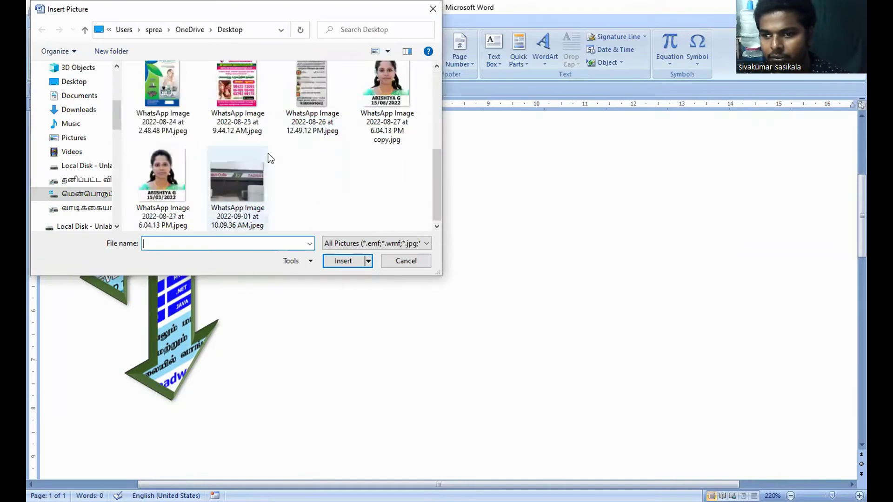
{"action": "scroll", "coordinate": [233, 171], "scroll_direction": "up", "scroll_amount": 1}
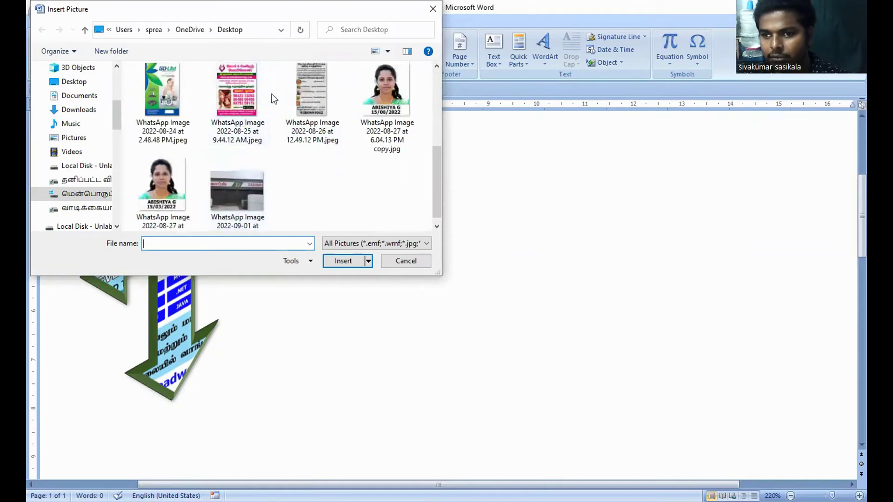
{"action": "double_click", "coordinate": [183, 86]}
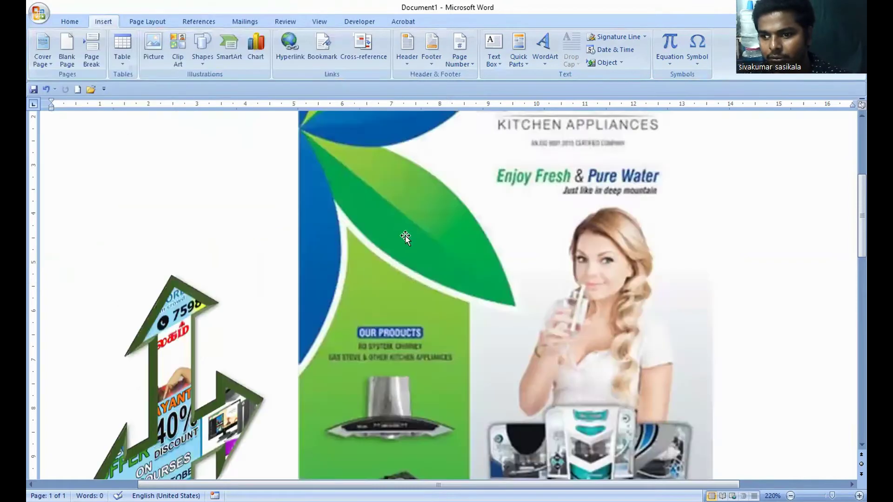
Step: Set the GO-Lite poster's wrapping style to Behind text and move the poster over the arrow-shaped picture
{"action": "double_click", "coordinate": [406, 235]}
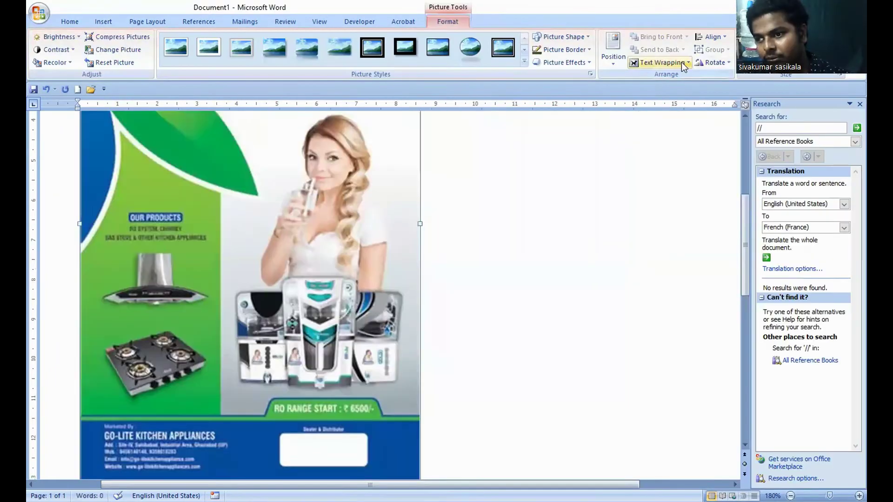
{"action": "left_click", "coordinate": [682, 63]}
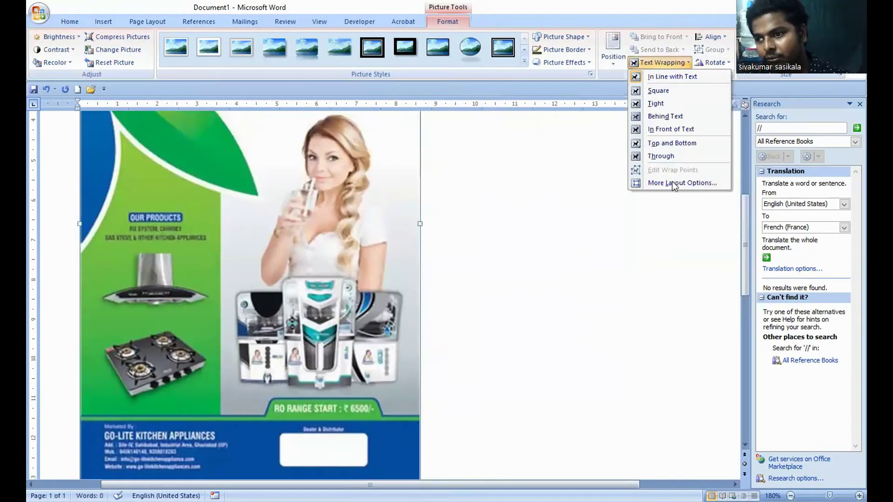
{"action": "key", "text": "Return"}
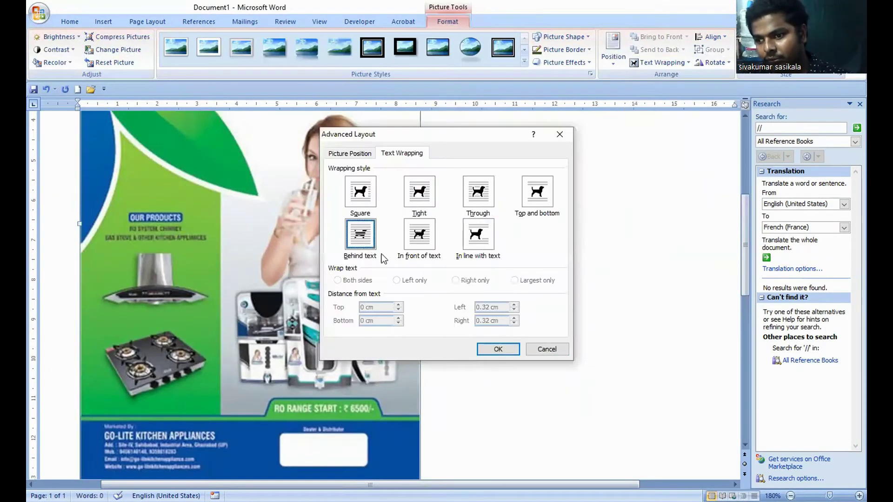
{"action": "left_click", "coordinate": [495, 350]}
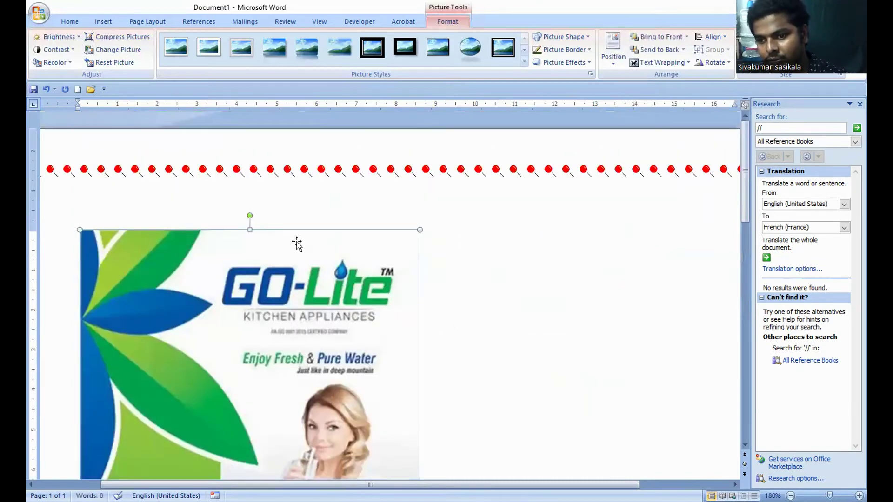
{"action": "scroll", "coordinate": [261, 237], "scroll_direction": "down", "scroll_amount": 3}
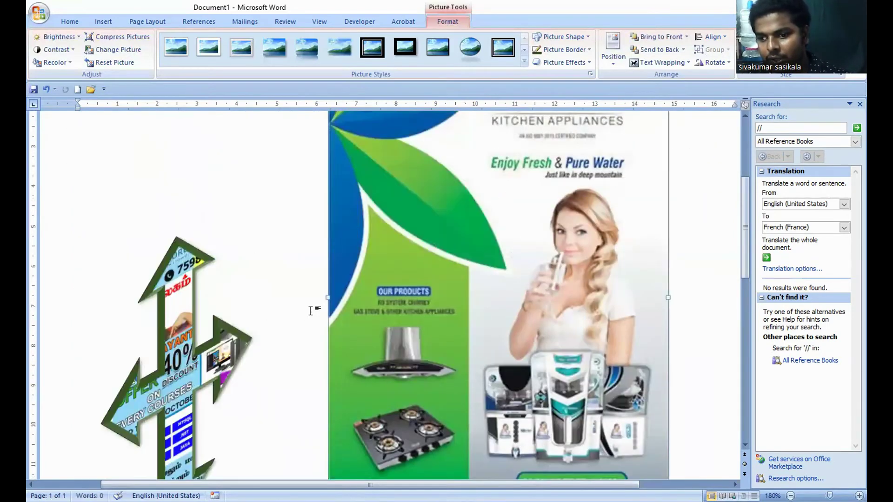
{"action": "left_click_drag", "start_coordinate": [439, 284], "coordinate": [212, 312]}
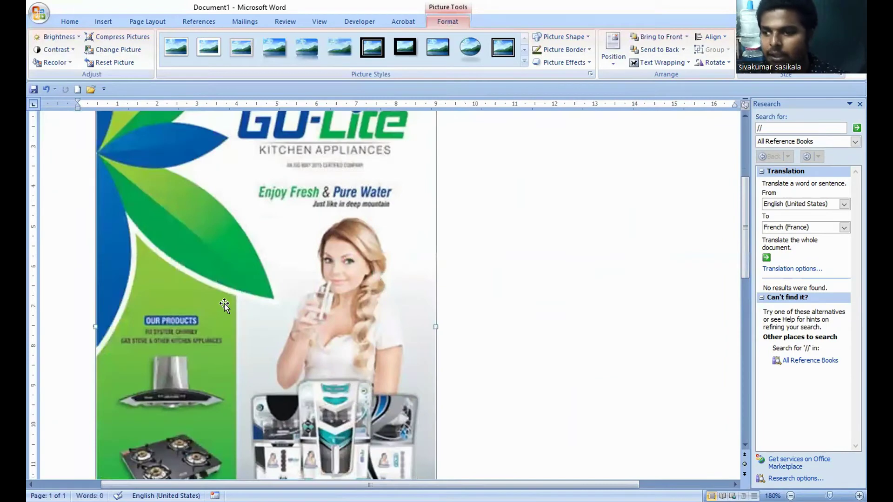
Step: Switch the GO-Lite poster's stacking between back and front, ending with it sent to the back behind the arrow-shaped picture
{"action": "left_click", "coordinate": [672, 49]}
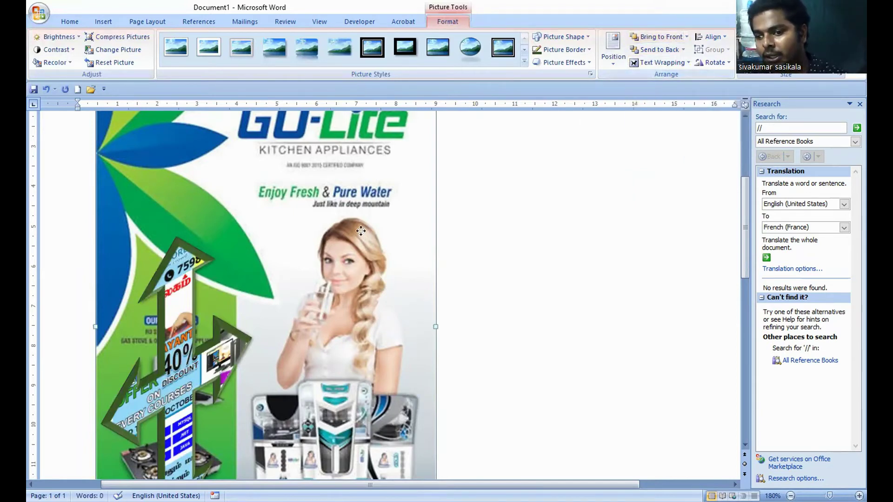
{"action": "left_click", "coordinate": [659, 38]}
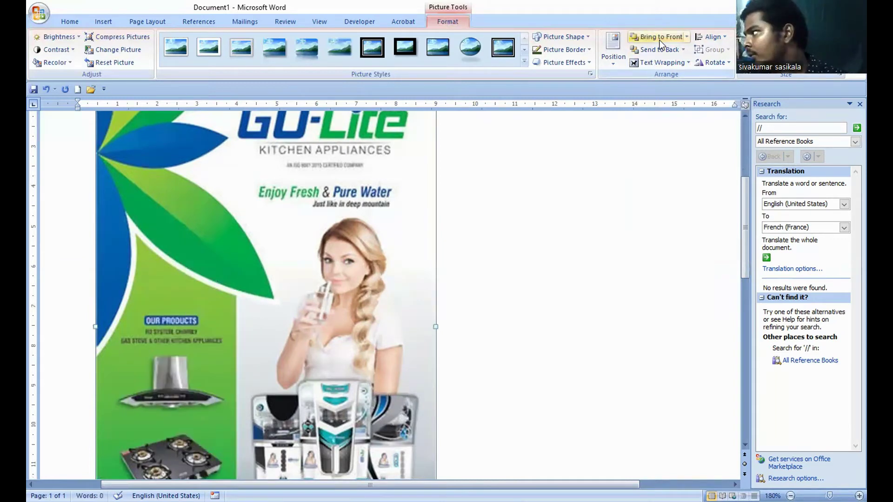
{"action": "left_click", "coordinate": [683, 49]}
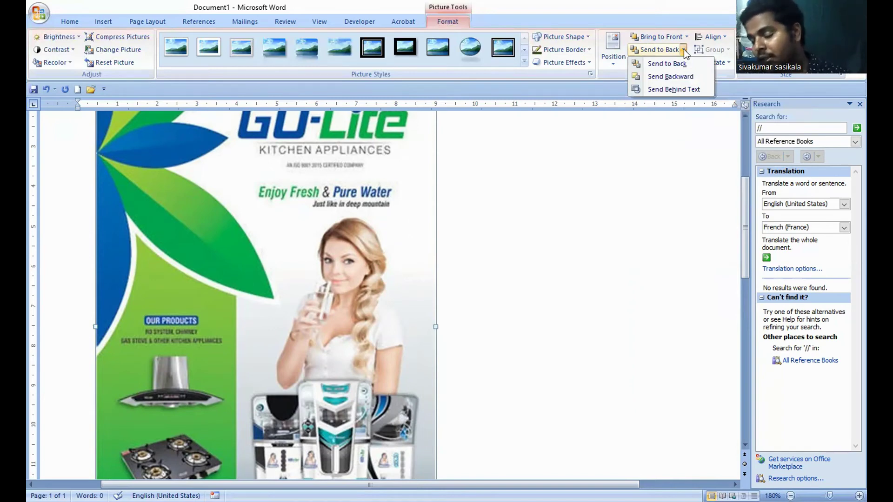
{"action": "left_click", "coordinate": [687, 37]}
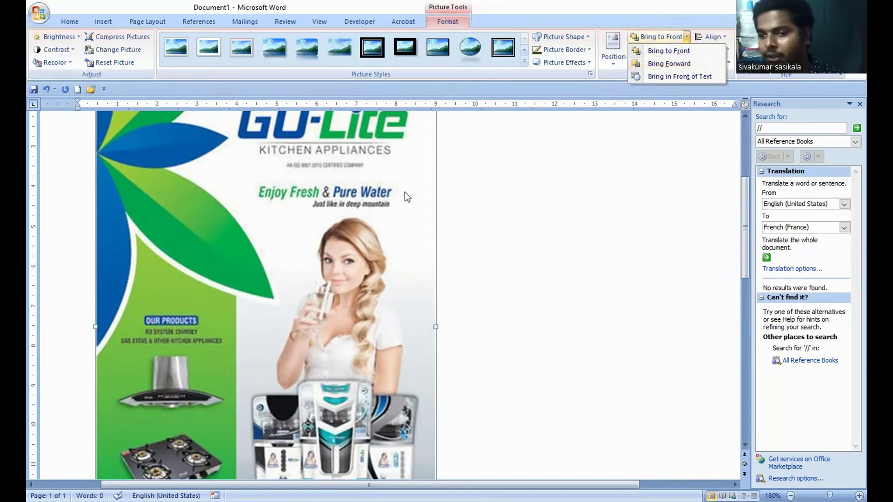
{"action": "left_click", "coordinate": [671, 38]}
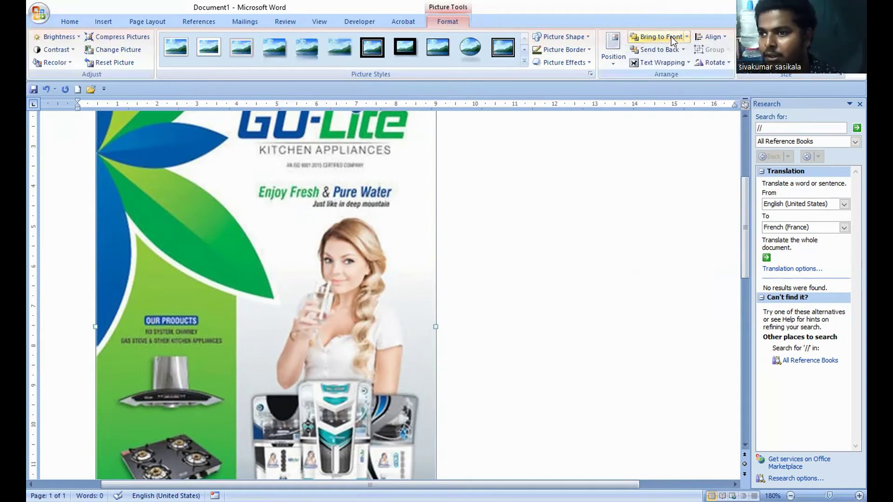
{"action": "left_click", "coordinate": [671, 52]}
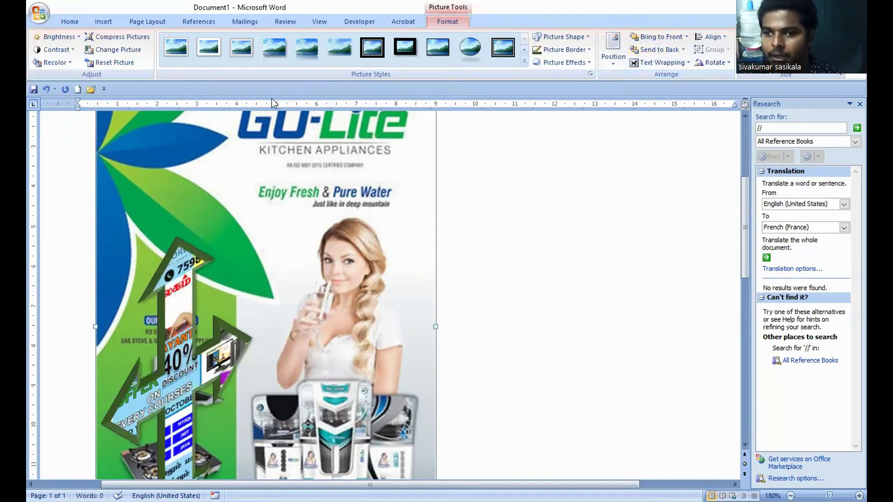
Step: Insert the picture Capture.PNG from the Desktop folder into the document
{"action": "left_click", "coordinate": [105, 19]}
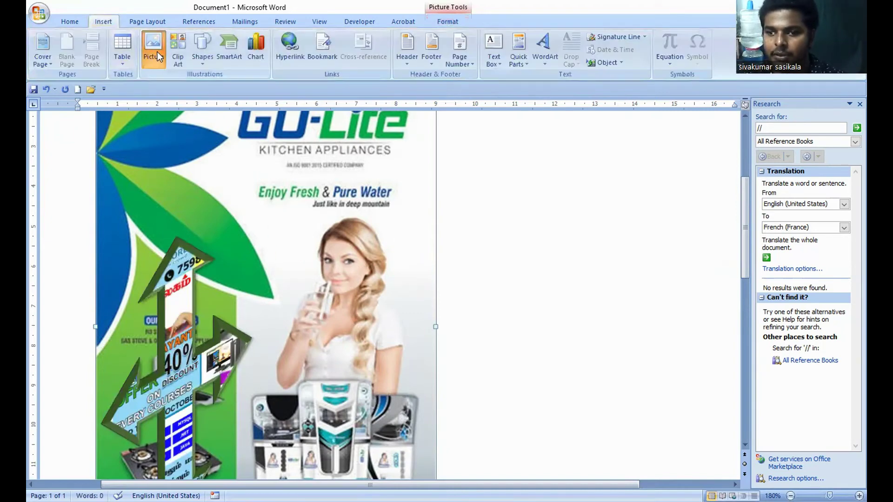
{"action": "left_click", "coordinate": [157, 52]}
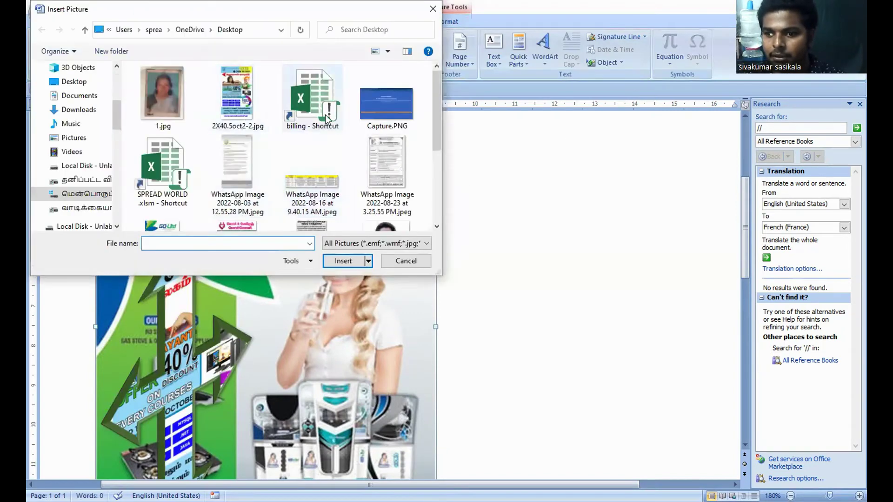
{"action": "scroll", "coordinate": [391, 97], "scroll_direction": "up", "scroll_amount": 2}
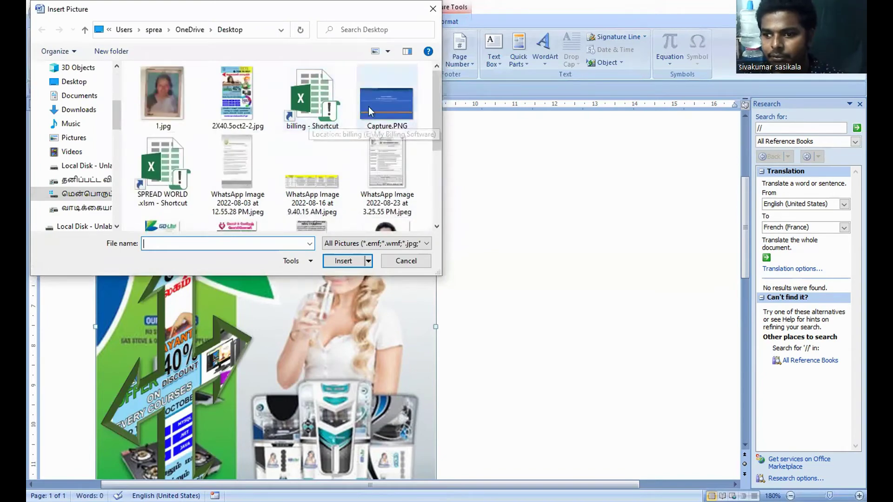
{"action": "left_click", "coordinate": [387, 100]}
{"action": "left_click", "coordinate": [336, 263]}
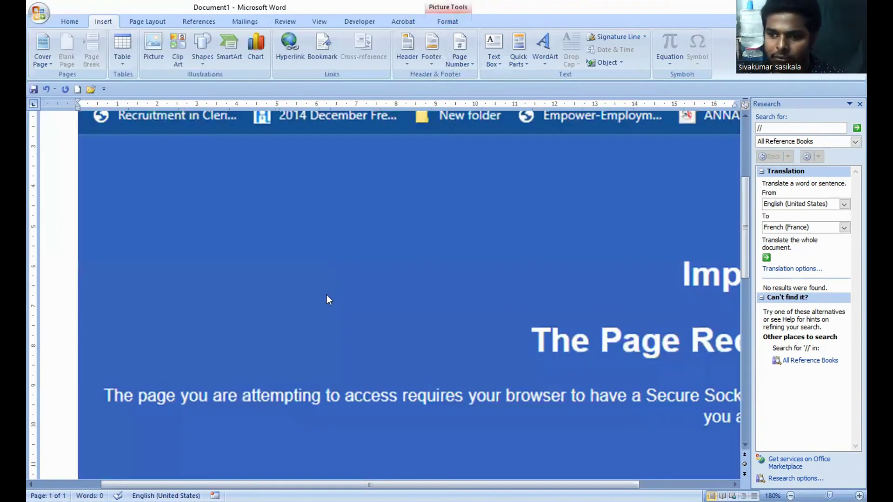
Step: Set the blue webpage screenshot's wrapping style to Behind text in the Advanced Layout dialog
{"action": "scroll", "coordinate": [290, 262], "scroll_direction": "down", "scroll_amount": 3}
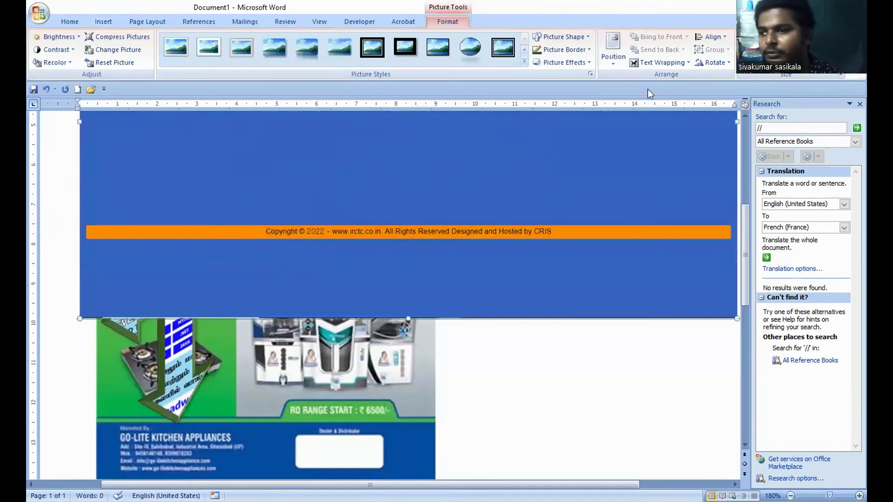
{"action": "left_click", "coordinate": [682, 66]}
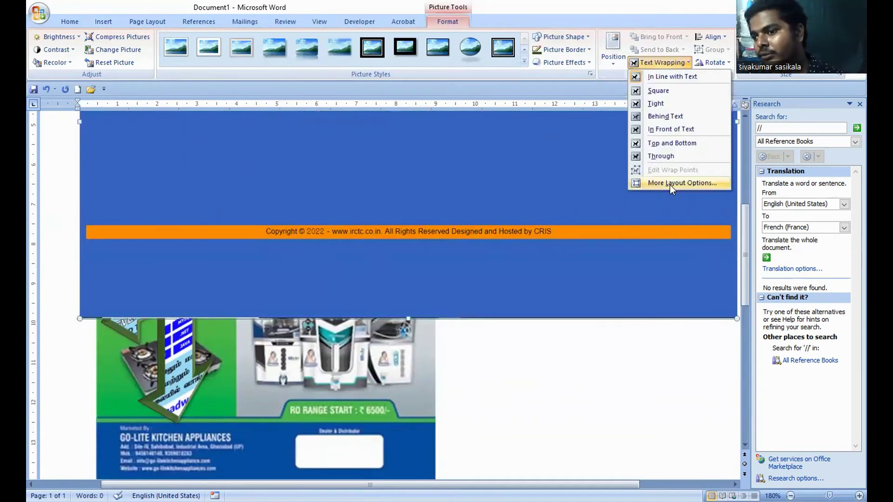
{"action": "left_click", "coordinate": [670, 184]}
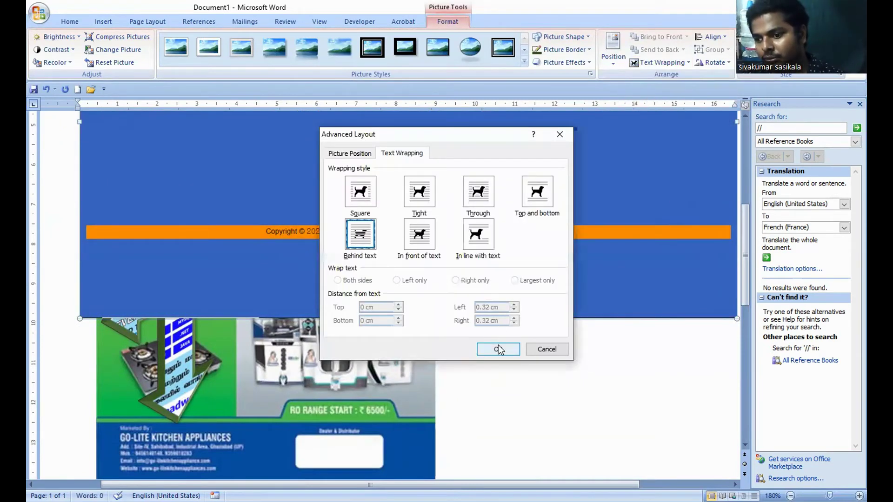
{"action": "left_click", "coordinate": [498, 349]}
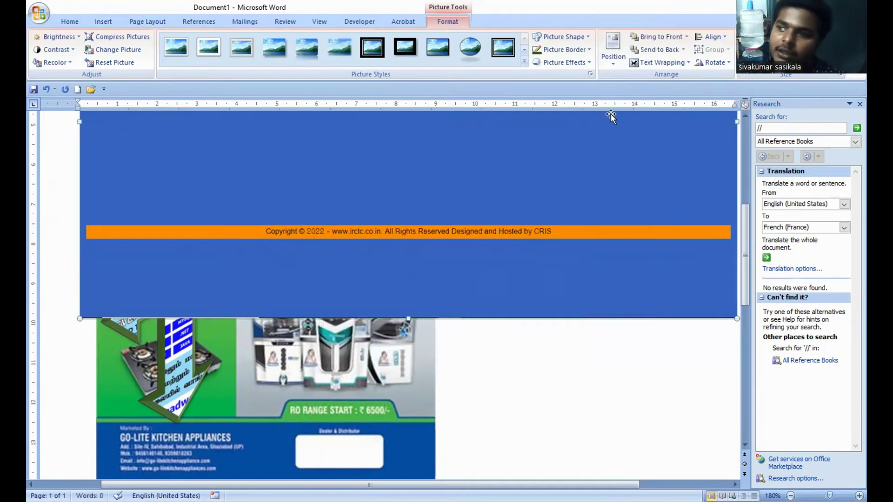
Step: Try Send Backward, Bring to Front and Send to Back on the blue webpage screenshot
{"action": "left_click", "coordinate": [684, 49]}
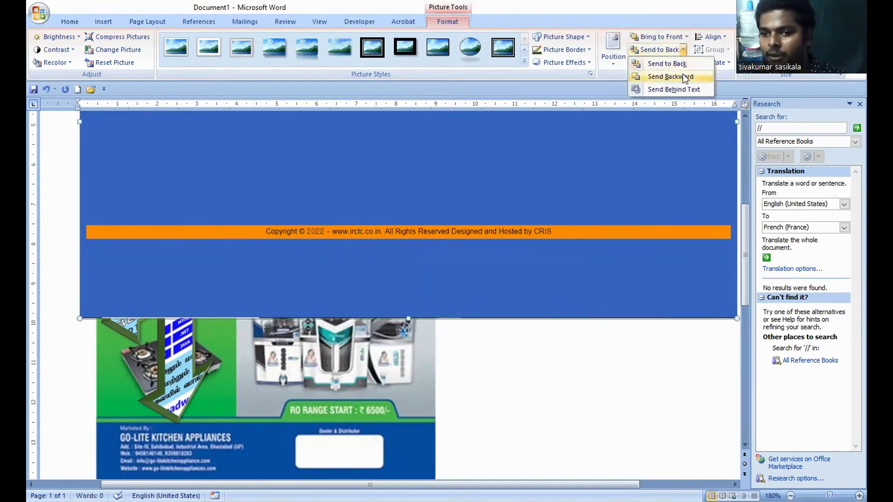
{"action": "left_click", "coordinate": [684, 77]}
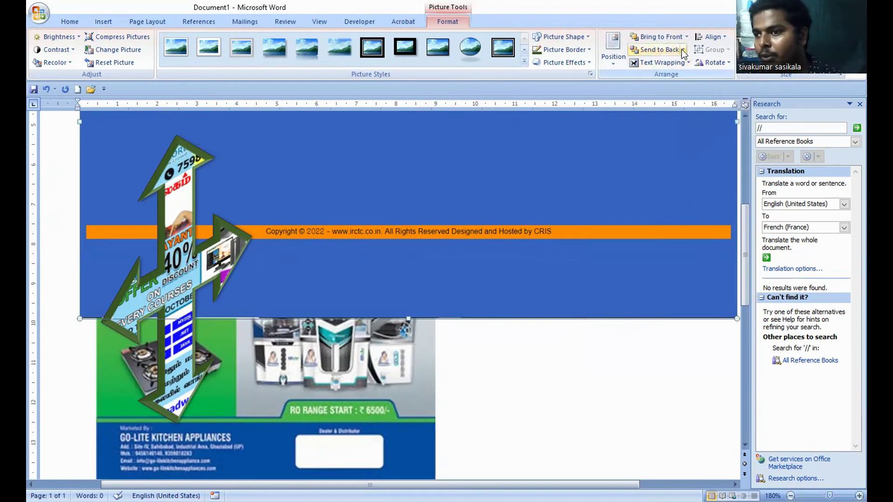
{"action": "left_click", "coordinate": [674, 38]}
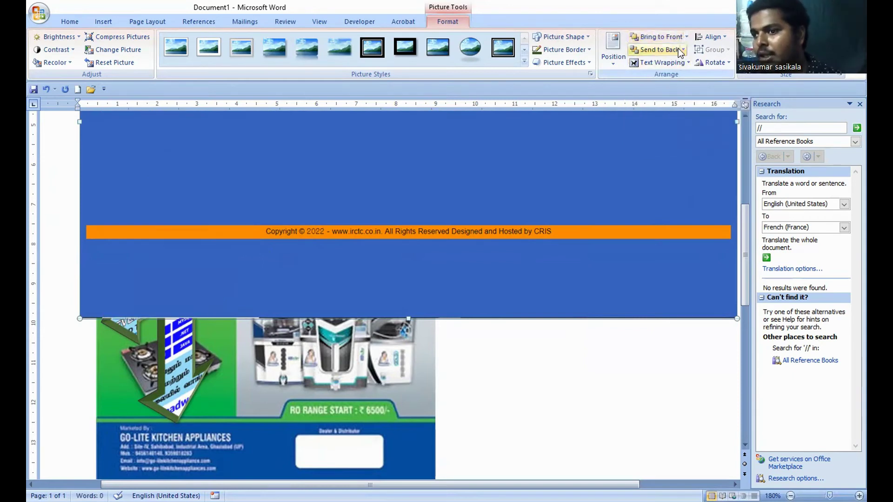
{"action": "left_click", "coordinate": [670, 48]}
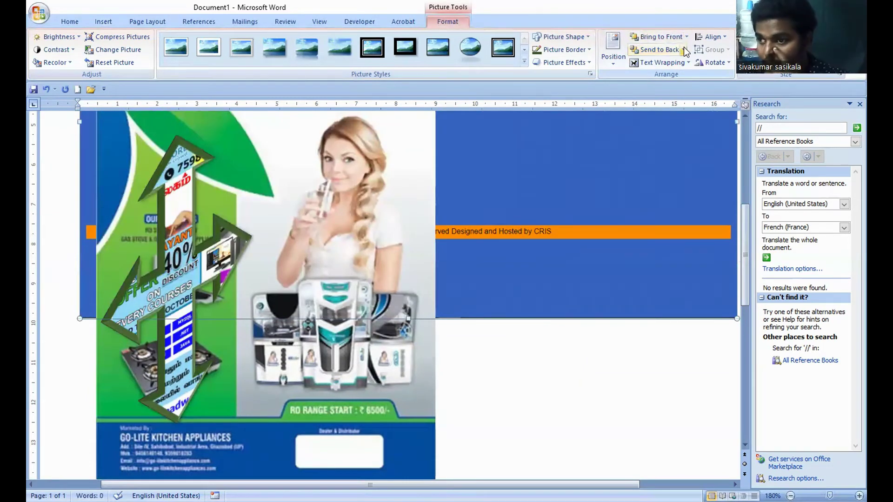
Step: Bring the blue webpage screenshot to the front and move it to the right, clear of the arrow-shaped picture
{"action": "left_click", "coordinate": [685, 50]}
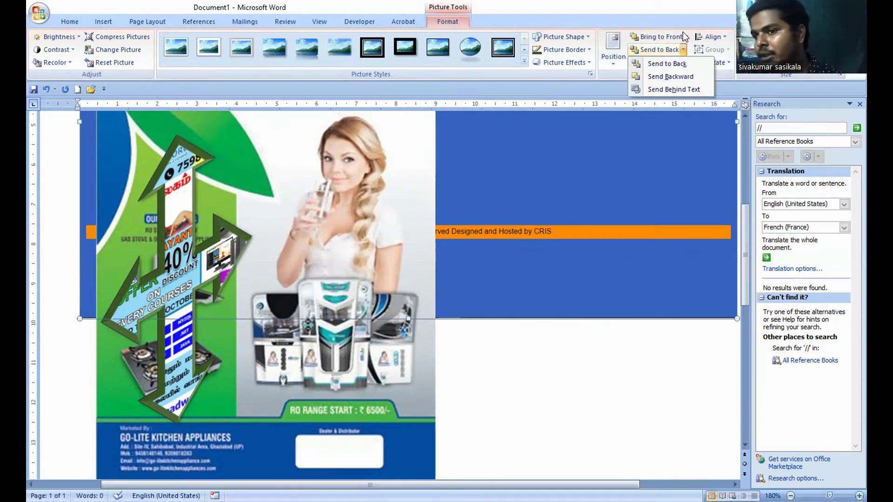
{"action": "left_click", "coordinate": [683, 37]}
{"action": "left_click", "coordinate": [688, 37]}
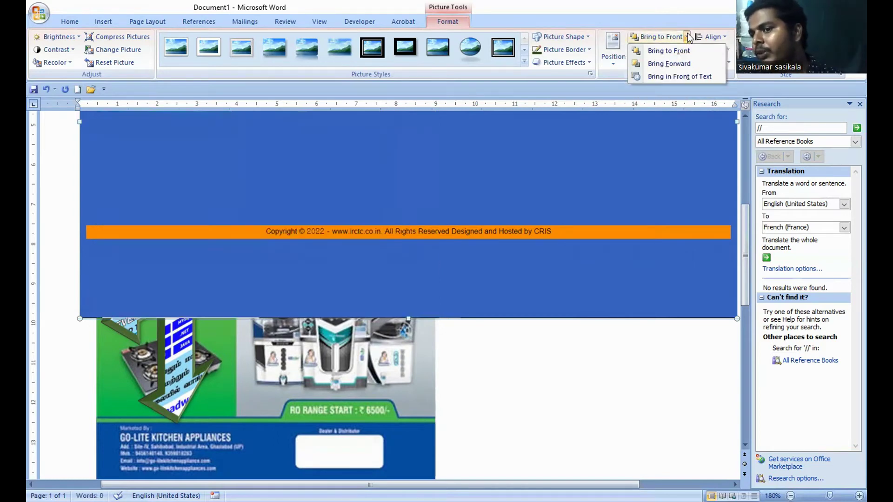
{"action": "left_click", "coordinate": [678, 50]}
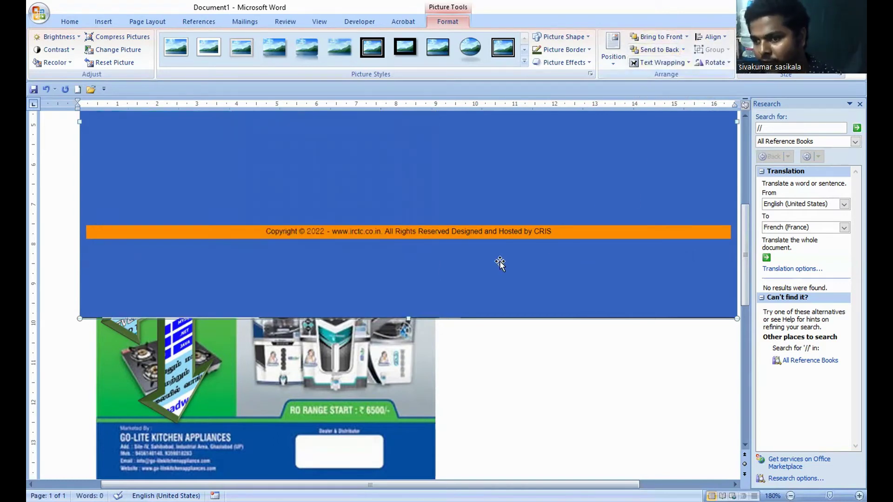
{"action": "left_click_drag", "start_coordinate": [268, 267], "coordinate": [361, 290]}
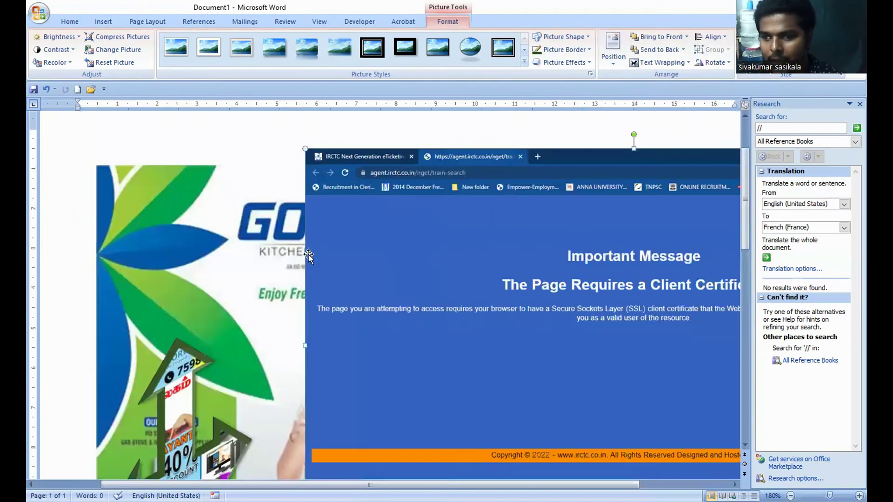
Step: Move the blue webpage screenshot to the right of the GO-Lite picture, select both pictures and align their tops
{"action": "left_click_drag", "start_coordinate": [351, 254], "coordinate": [491, 311]}
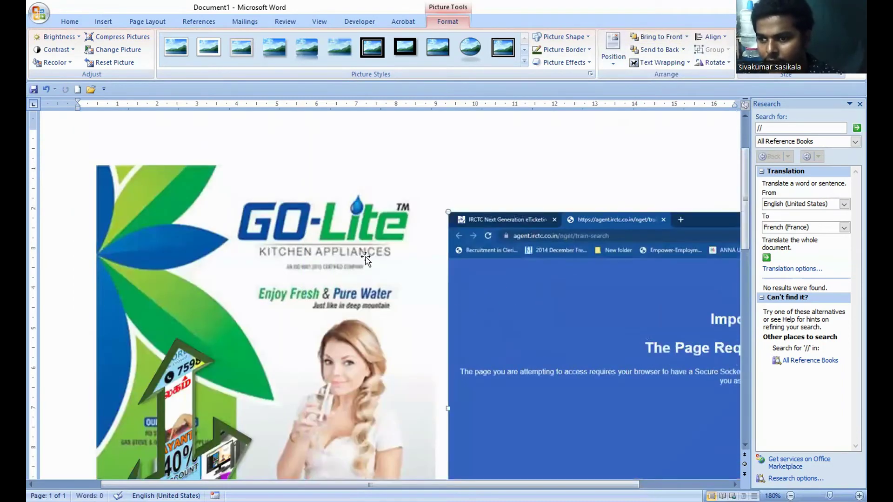
{"action": "left_click", "coordinate": [416, 172]}
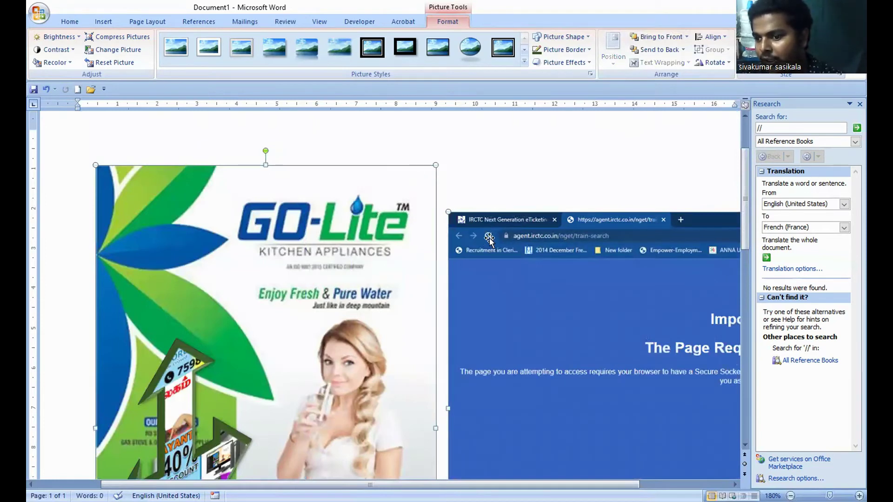
{"action": "left_click", "coordinate": [724, 39]}
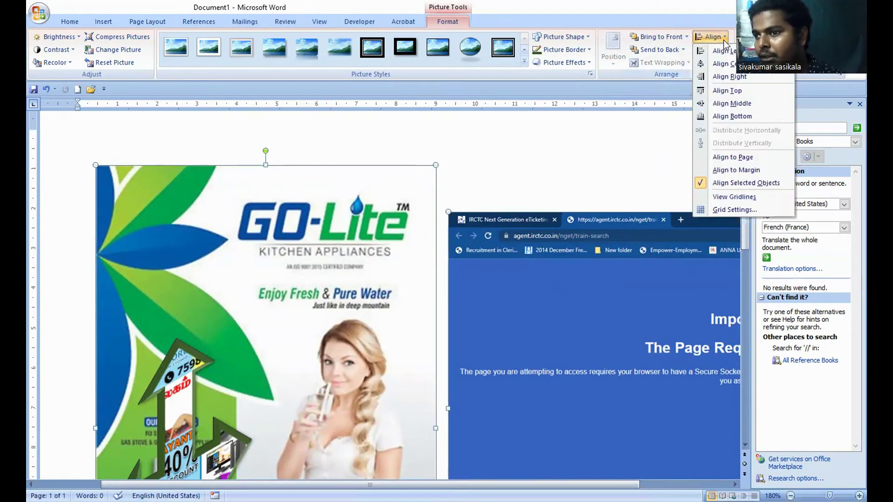
{"action": "left_click", "coordinate": [731, 91]}
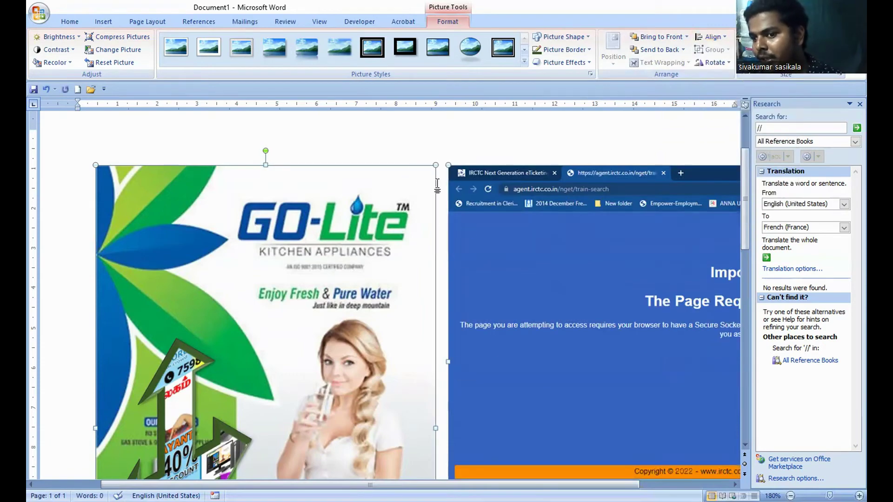
Step: Align the bottom edges of the GO-Lite picture and the blue webpage screenshot
{"action": "scroll", "coordinate": [535, 168], "scroll_direction": "down", "scroll_amount": 5}
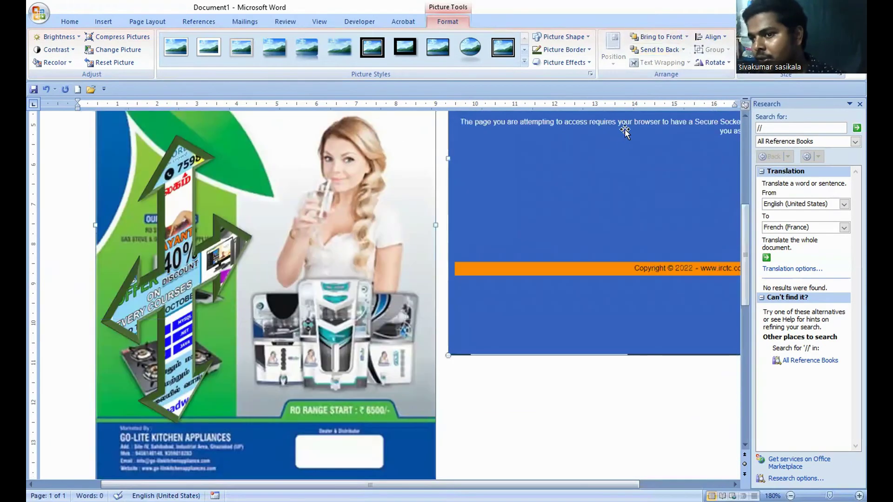
{"action": "left_click", "coordinate": [722, 40]}
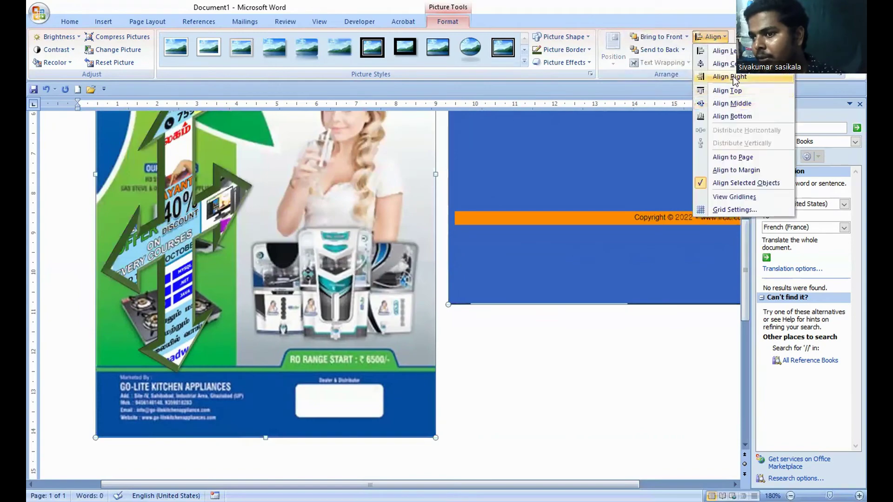
{"action": "left_click", "coordinate": [739, 114]}
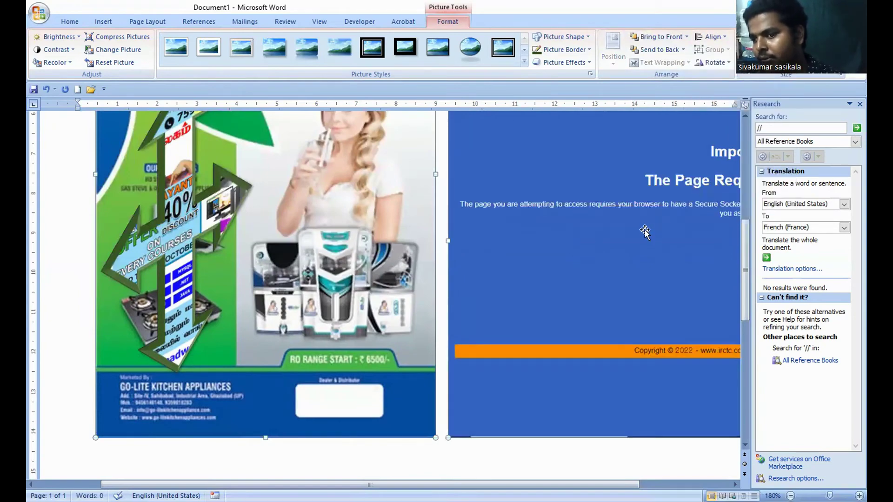
Step: Move the blue webpage screenshot left so that it lies over the GO-Lite picture
{"action": "left_click_drag", "start_coordinate": [647, 232], "coordinate": [568, 235]}
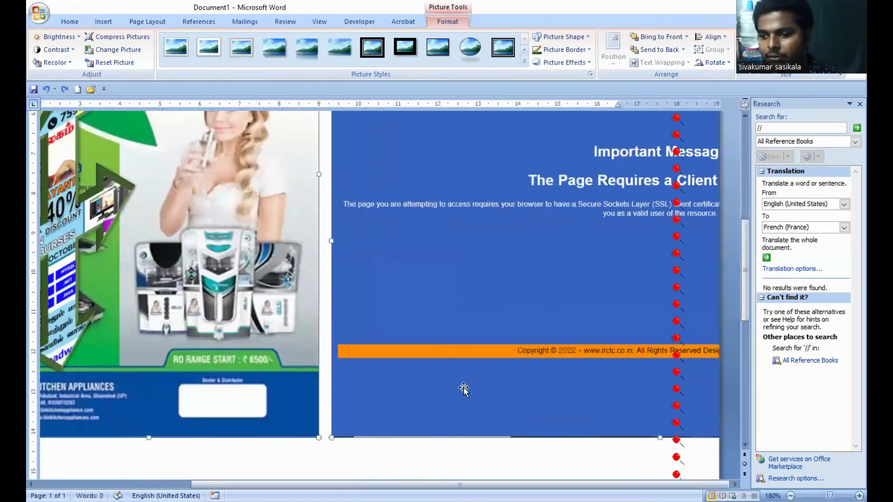
{"action": "left_click", "coordinate": [465, 447]}
{"action": "left_click", "coordinate": [493, 330]}
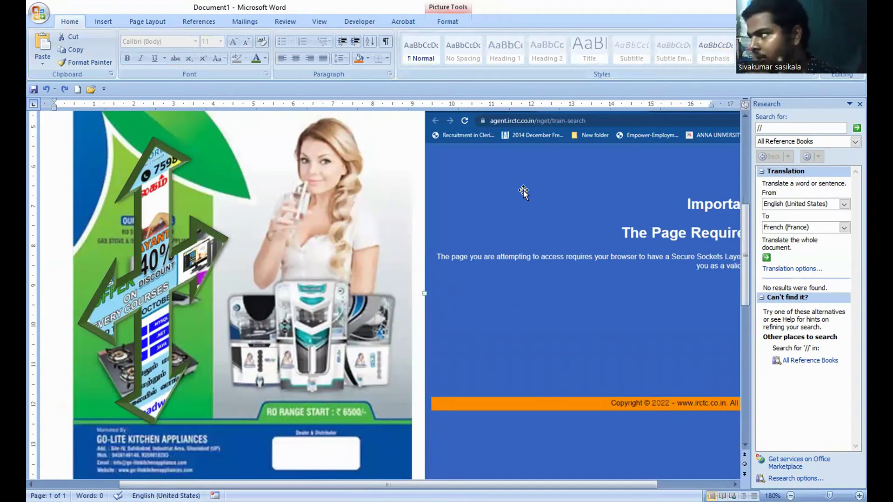
{"action": "left_click_drag", "start_coordinate": [522, 191], "coordinate": [165, 234]}
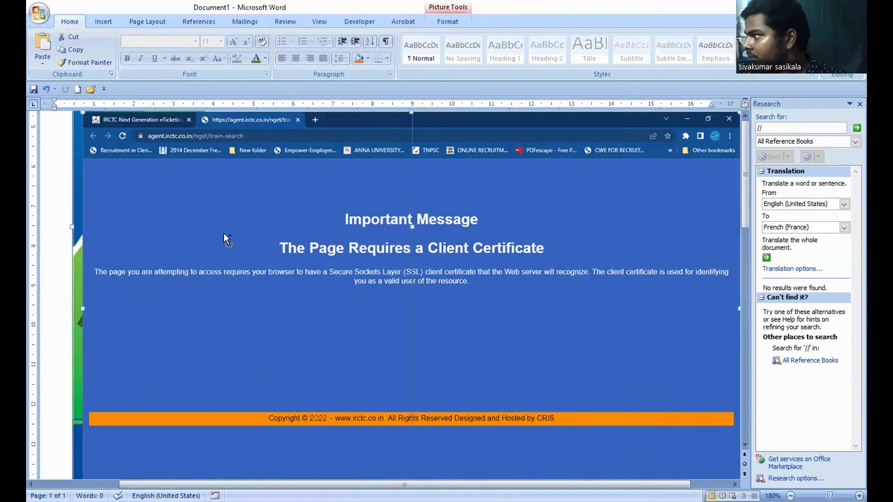
{"action": "scroll", "coordinate": [224, 233], "scroll_direction": "down", "scroll_amount": 3}
{"action": "scroll", "coordinate": [249, 232], "scroll_direction": "down", "scroll_amount": 2}
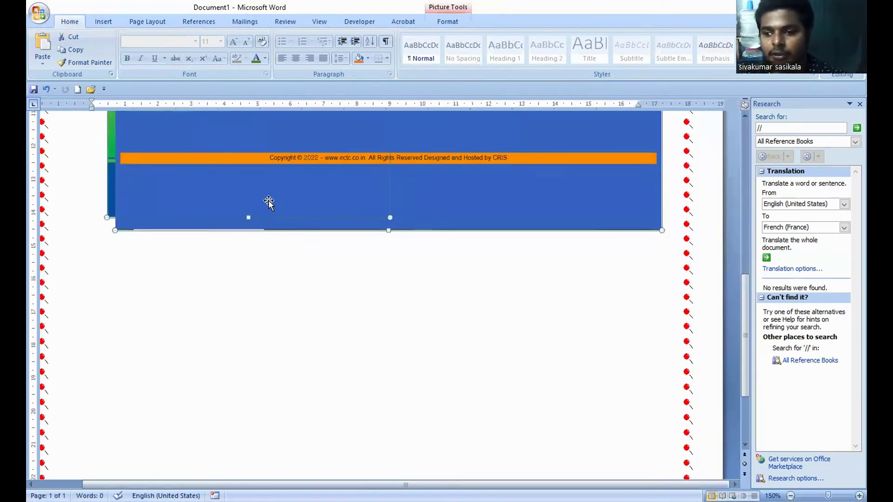
{"action": "scroll", "coordinate": [271, 244], "scroll_direction": "up", "scroll_amount": 6}
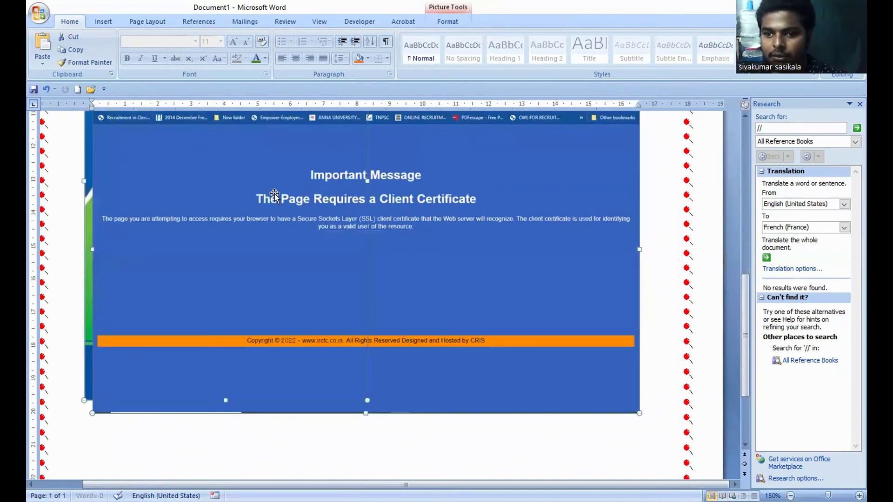
Step: Move only the blue webpage screenshot down below the GO-Lite picture, offset to the right
{"action": "left_click", "coordinate": [69, 302]}
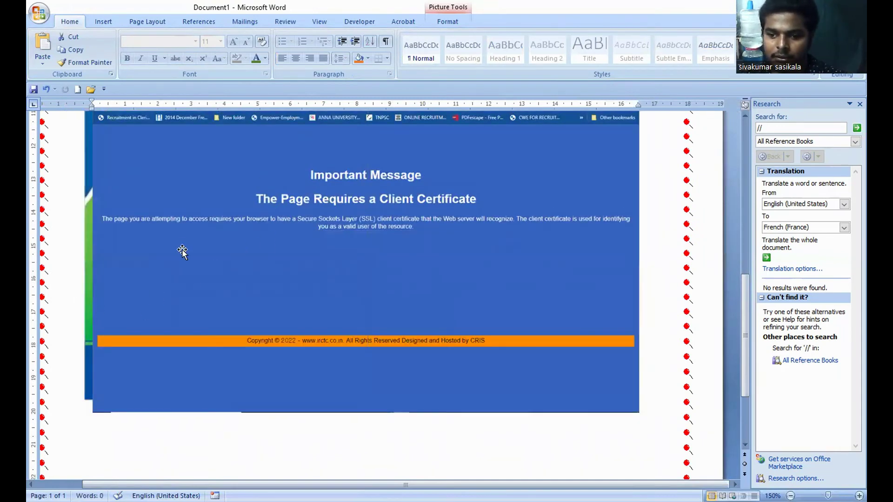
{"action": "left_click_drag", "start_coordinate": [188, 223], "coordinate": [177, 381]}
{"action": "scroll", "coordinate": [202, 302], "scroll_direction": "down", "scroll_amount": 3}
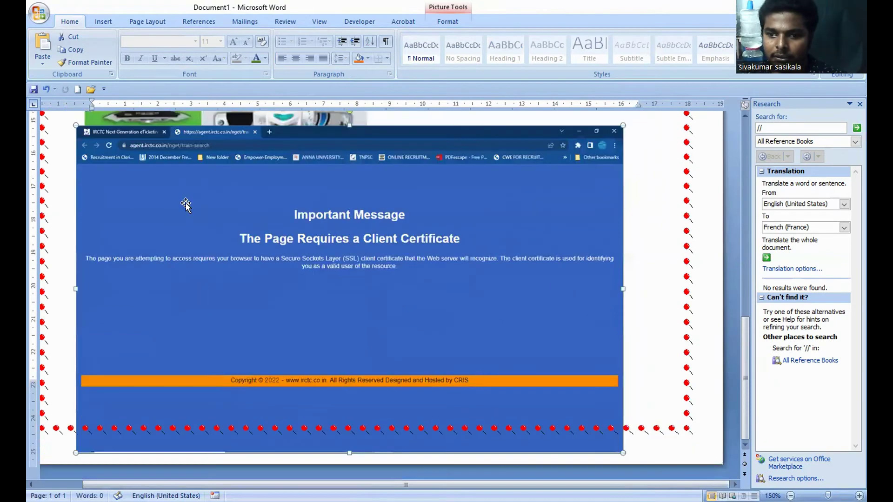
{"action": "left_click_drag", "start_coordinate": [186, 205], "coordinate": [209, 368]}
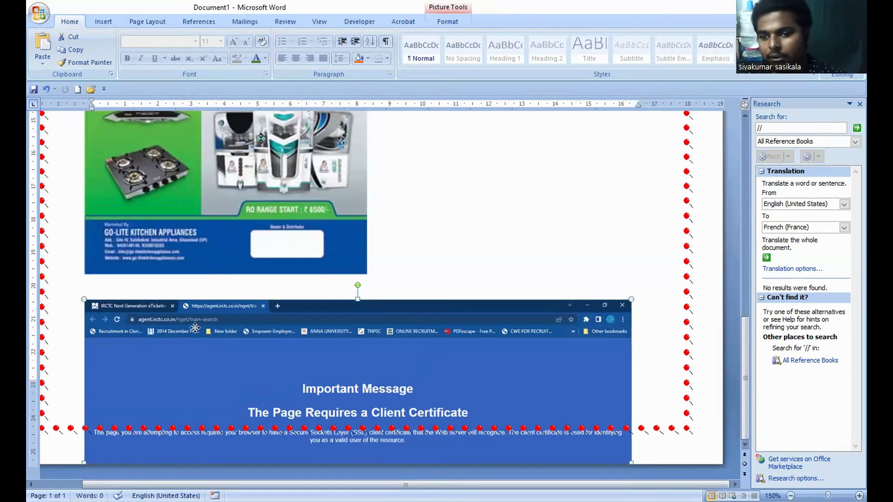
{"action": "left_click_drag", "start_coordinate": [194, 328], "coordinate": [269, 316]}
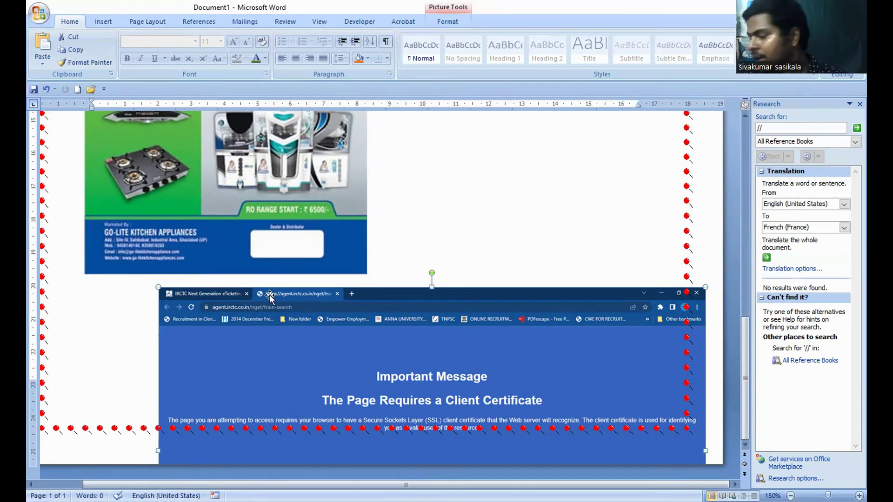
Step: Select the GO-Lite picture together with the blue webpage screenshot and apply Align Left to them
{"action": "left_click", "coordinate": [233, 254], "text": "ctrl"}
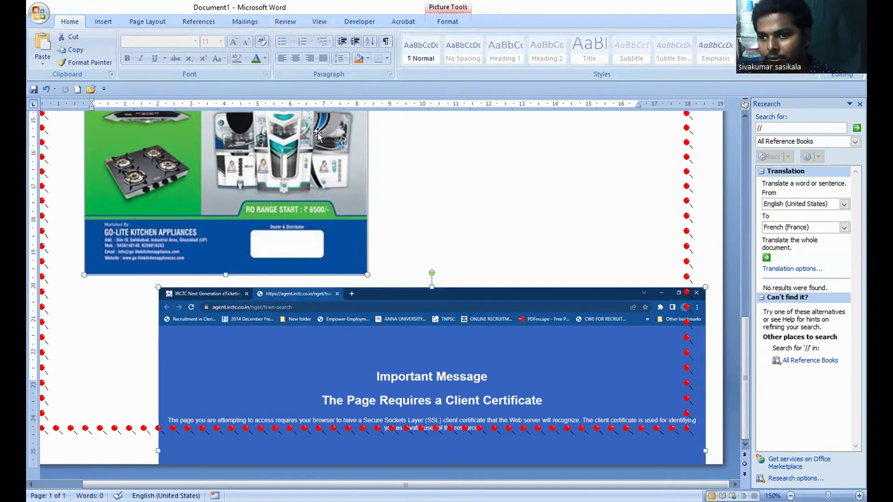
{"action": "double_click", "coordinate": [346, 307]}
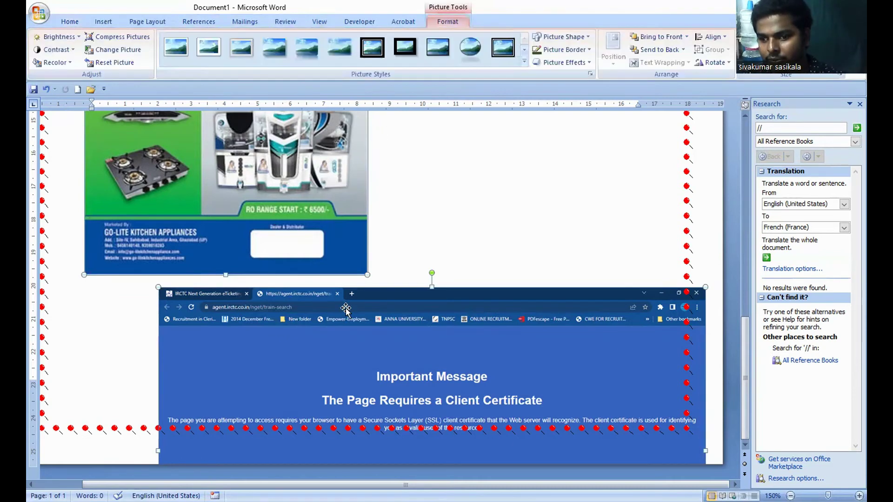
{"action": "left_click", "coordinate": [723, 38]}
{"action": "left_click", "coordinate": [725, 49]}
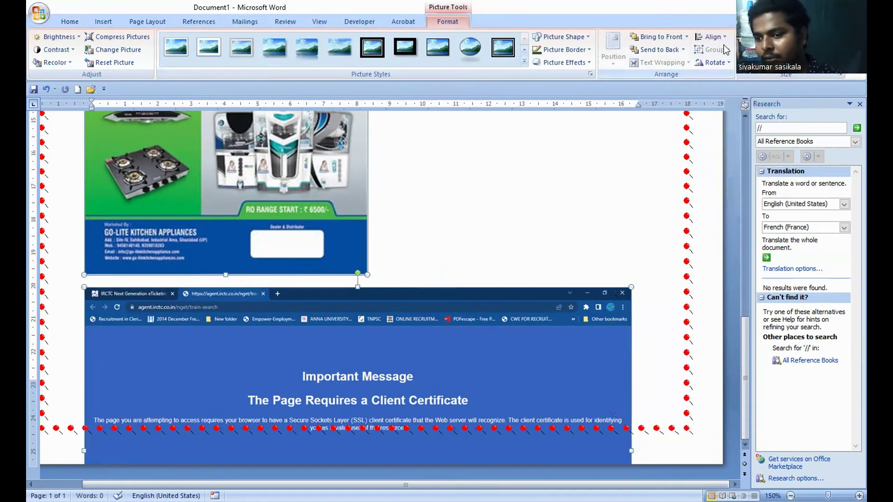
Step: Apply Align Right to the two selected pictures and choose Align to Page as the alignment reference
{"action": "left_click", "coordinate": [717, 36]}
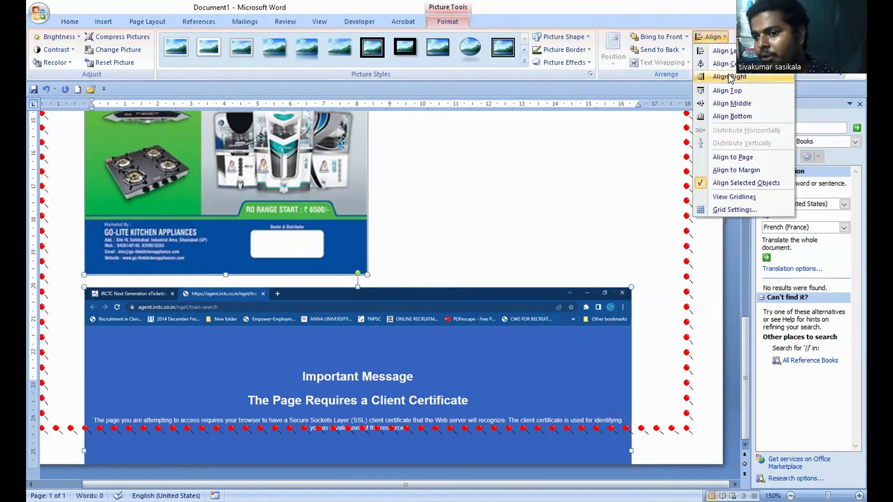
{"action": "left_click", "coordinate": [729, 77]}
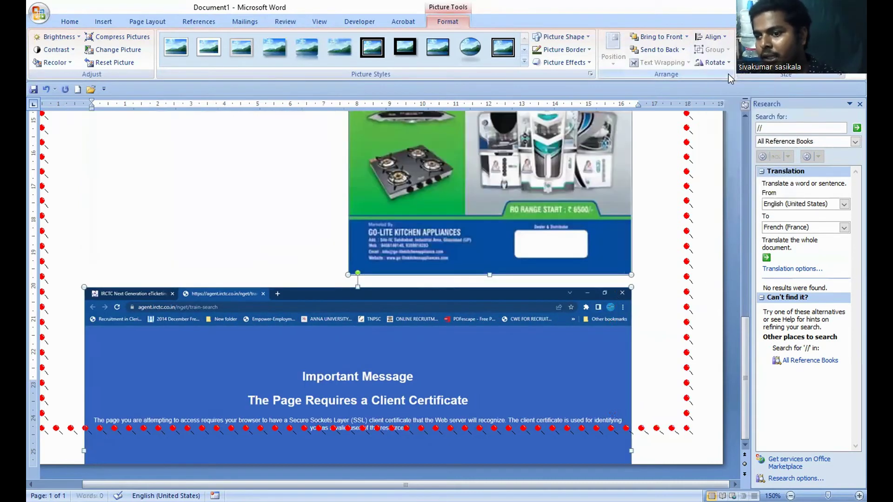
{"action": "left_click", "coordinate": [725, 39]}
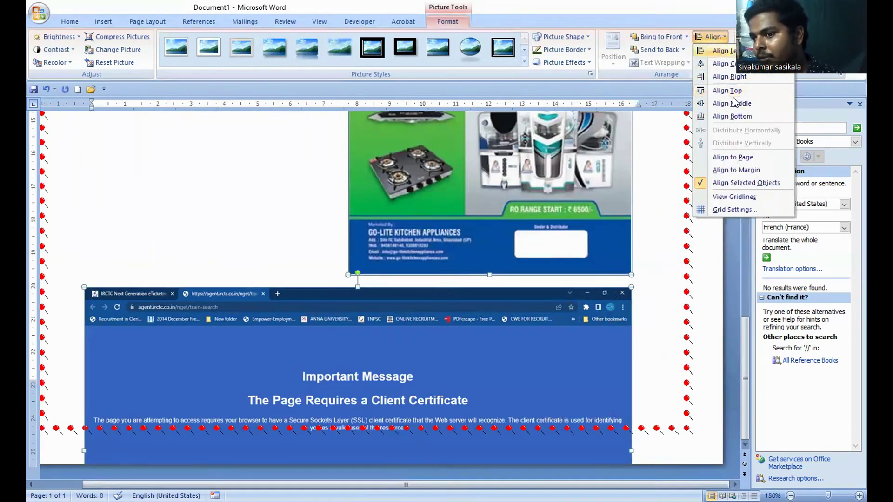
{"action": "left_click", "coordinate": [732, 160]}
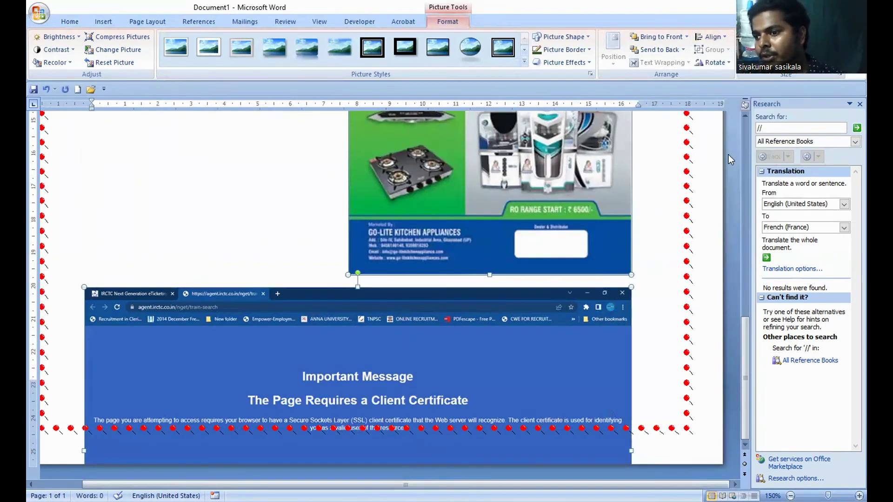
{"action": "left_click", "coordinate": [711, 37]}
{"action": "left_click", "coordinate": [710, 36]}
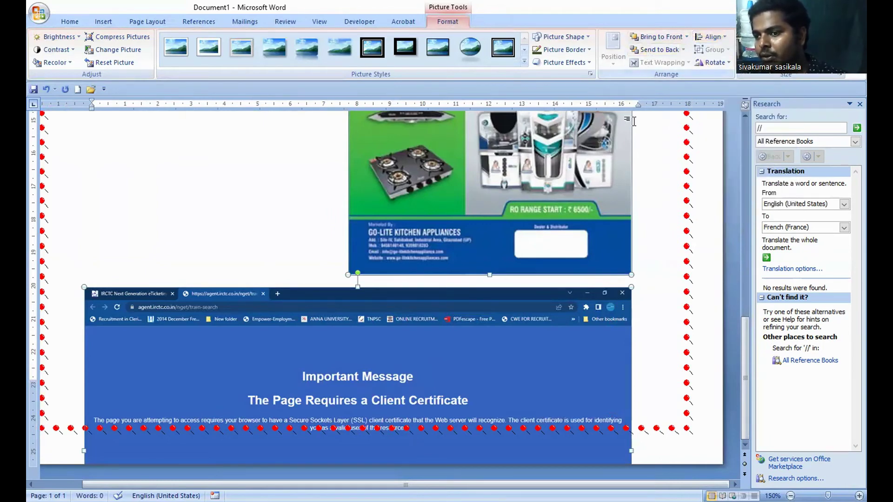
{"action": "left_click", "coordinate": [343, 244]}
Step: Select the arrow-shaped picture, the GO-Lite picture and the blue webpage screenshot together and check the Group command
{"action": "scroll", "coordinate": [342, 244], "scroll_direction": "up", "scroll_amount": 7}
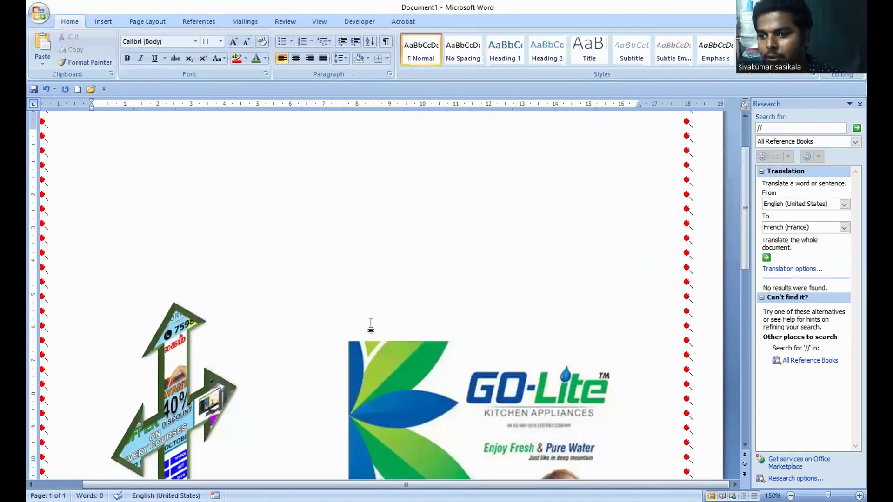
{"action": "left_click", "coordinate": [153, 246]}
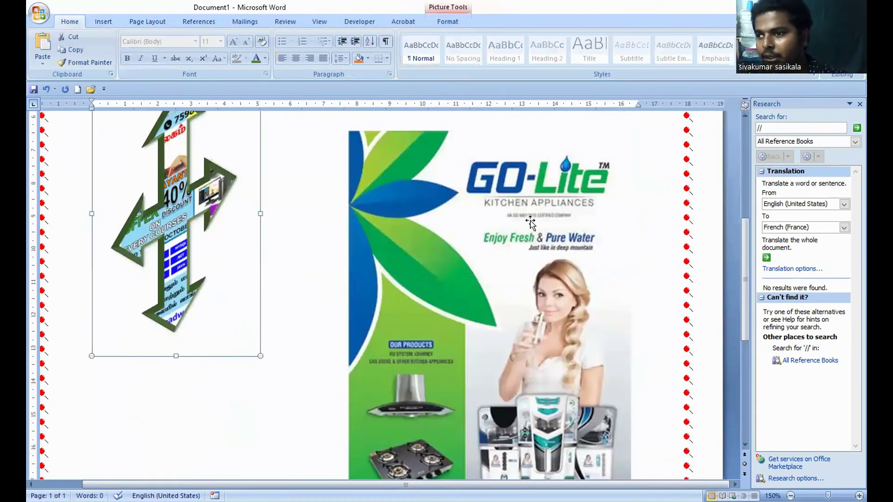
{"action": "double_click", "coordinate": [205, 218]}
{"action": "left_click", "coordinate": [467, 251]}
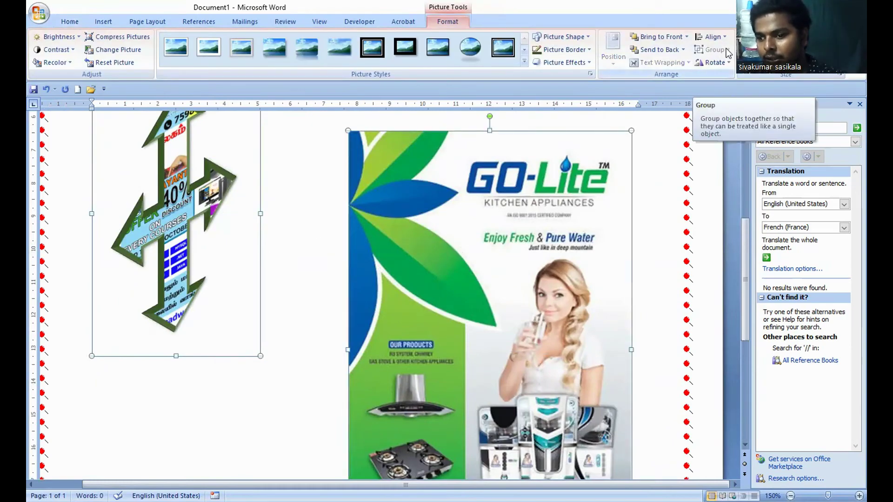
{"action": "scroll", "coordinate": [420, 317], "scroll_direction": "down", "scroll_amount": 8}
{"action": "left_click", "coordinate": [392, 347]}
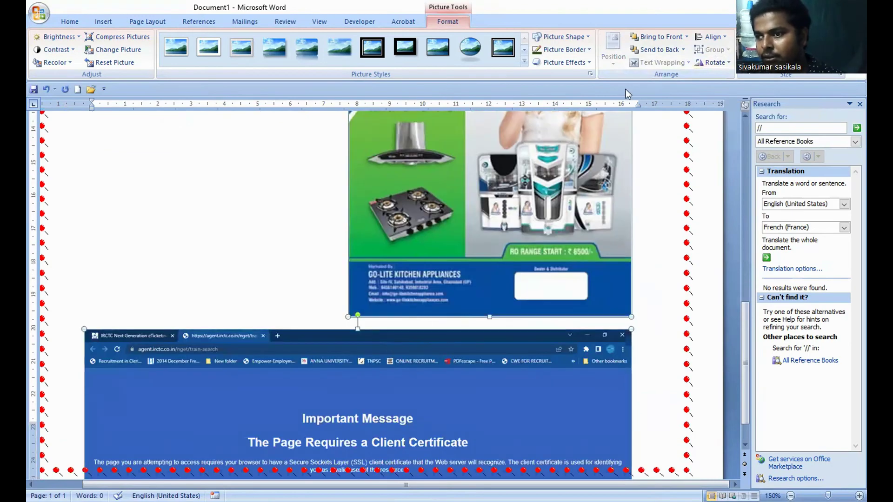
{"action": "scroll", "coordinate": [626, 71], "scroll_direction": "up", "scroll_amount": 1}
{"action": "scroll", "coordinate": [214, 168], "scroll_direction": "up", "scroll_amount": 5}
{"action": "left_click", "coordinate": [214, 168]}
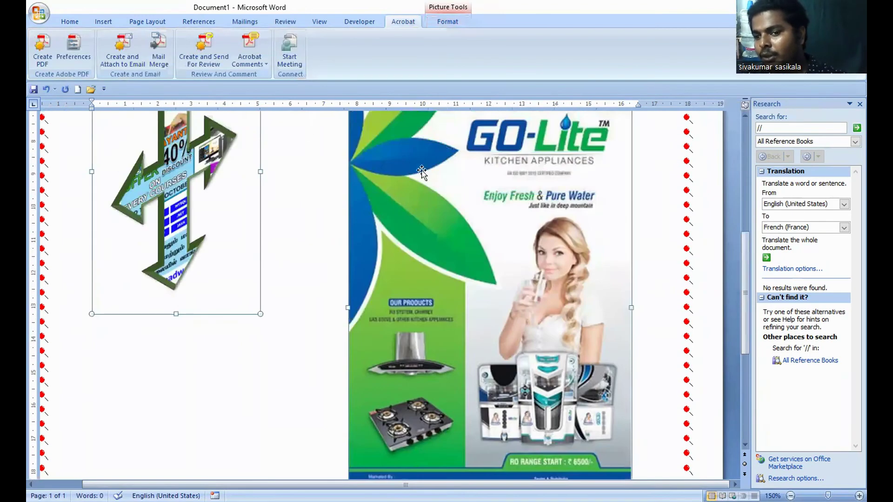
Step: Place the arrow-shaped picture over the GO-Lite picture, and return it to the empty area on the left
{"action": "scroll", "coordinate": [279, 207], "scroll_direction": "up", "scroll_amount": 6}
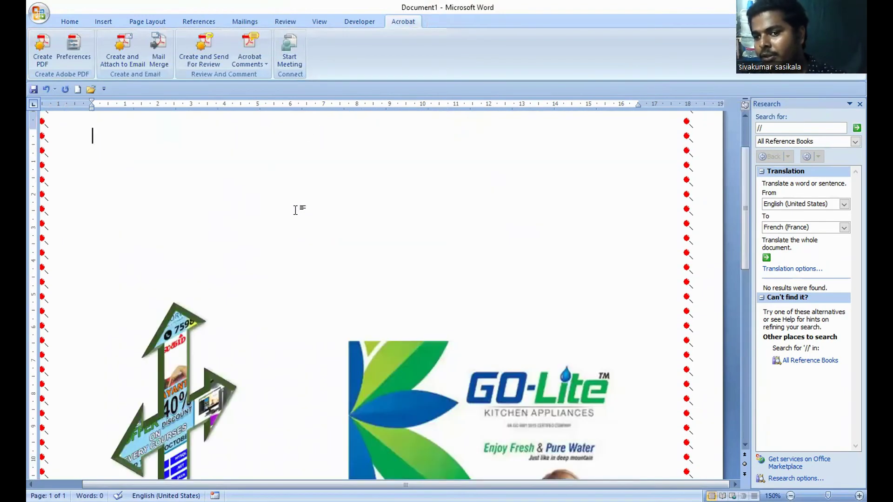
{"action": "left_click_drag", "start_coordinate": [169, 338], "coordinate": [458, 369]}
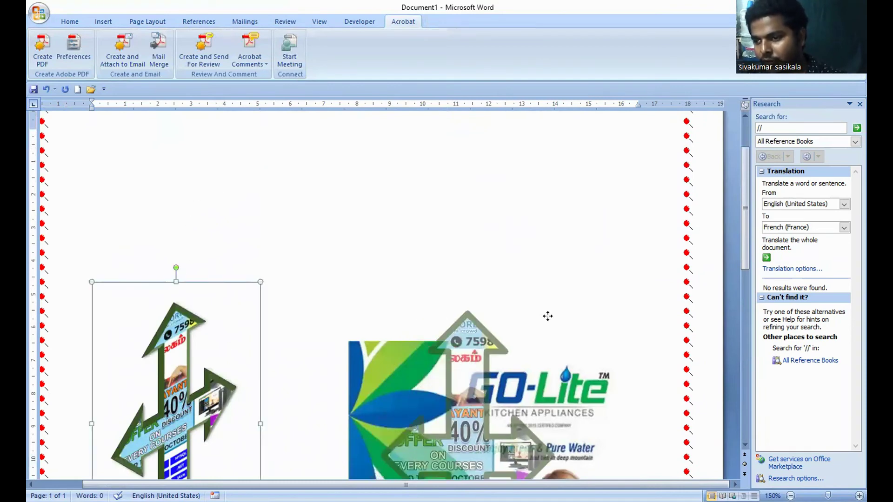
{"action": "scroll", "coordinate": [612, 205], "scroll_direction": "down", "scroll_amount": 3}
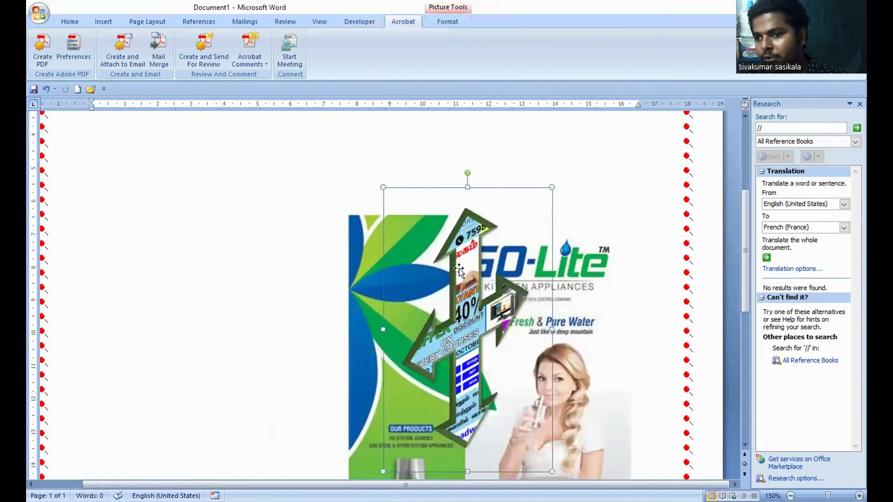
{"action": "left_click", "coordinate": [448, 22]}
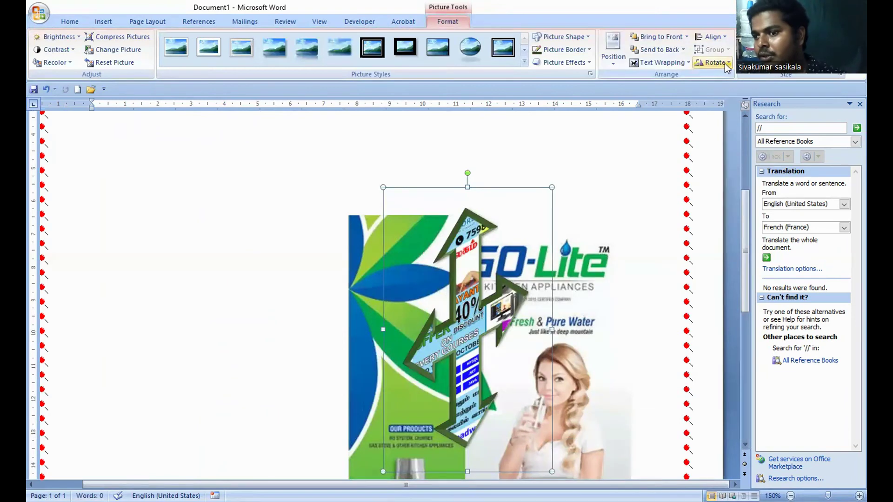
{"action": "key", "text": "ctrl+z"}
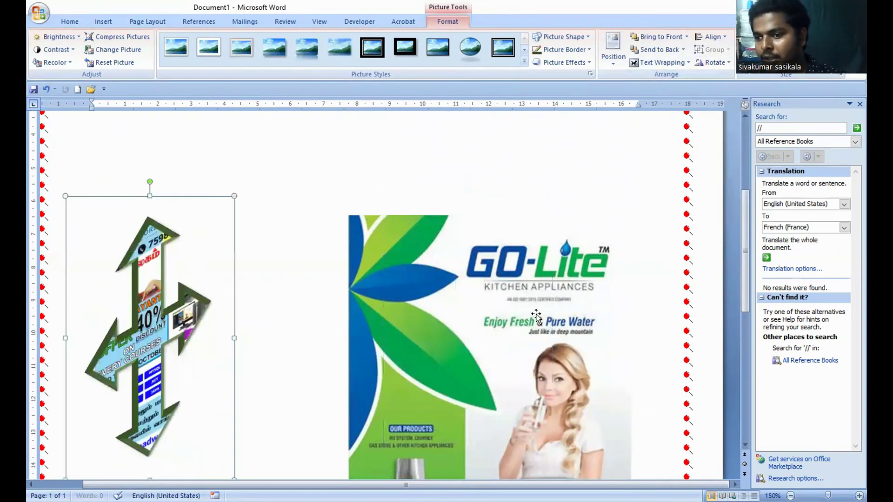
Step: Rotate the GO-Lite picture 90° to the right, and turn it back with Rotate Left 90°
{"action": "left_click", "coordinate": [584, 277]}
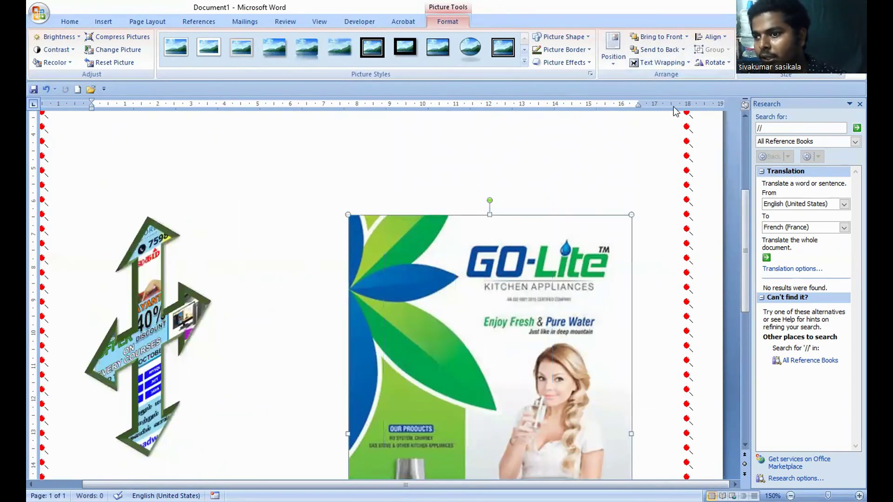
{"action": "left_click", "coordinate": [728, 63]}
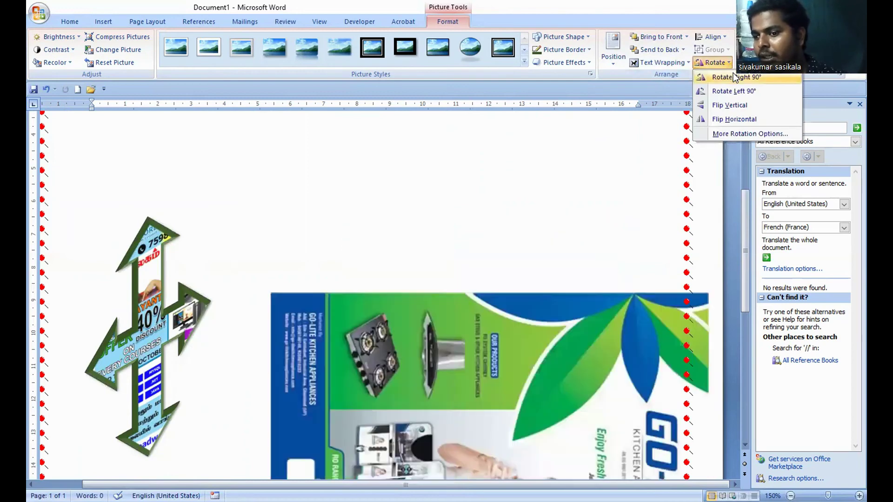
{"action": "left_click", "coordinate": [726, 63]}
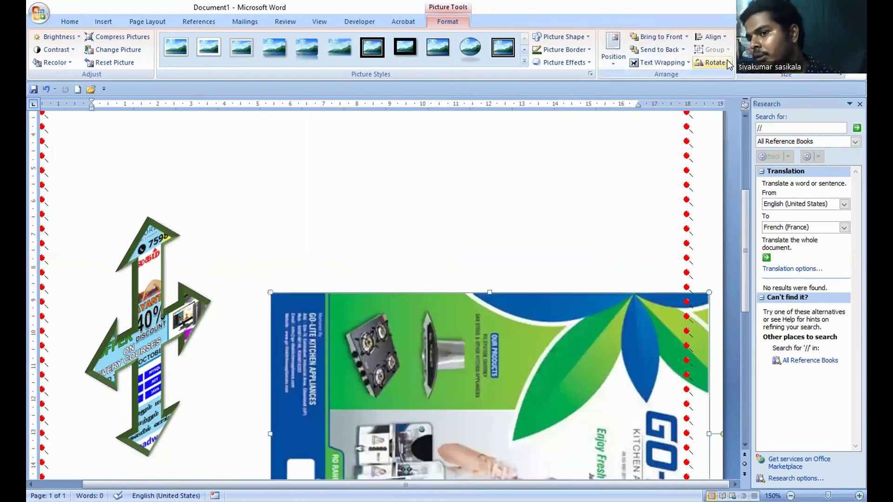
{"action": "left_click", "coordinate": [729, 64]}
{"action": "left_click", "coordinate": [729, 86]}
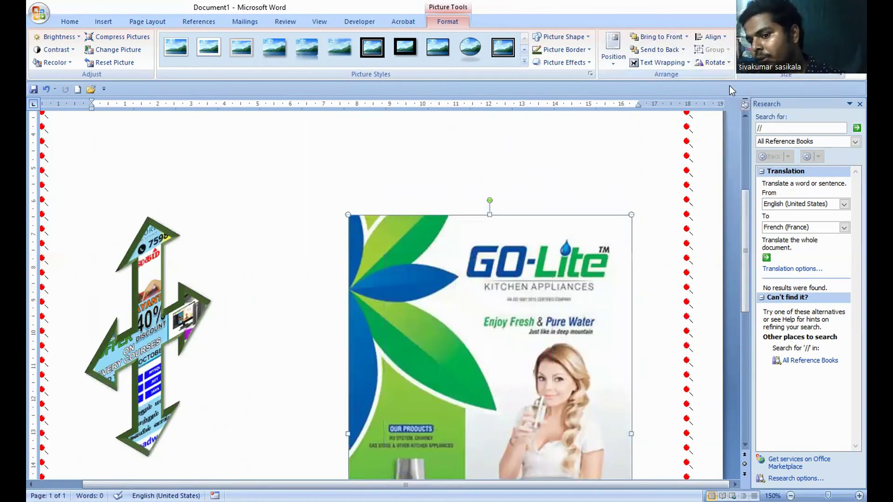
Step: Apply Flip Vertical to the GO-Lite picture and undo the flip
{"action": "left_click", "coordinate": [725, 63]}
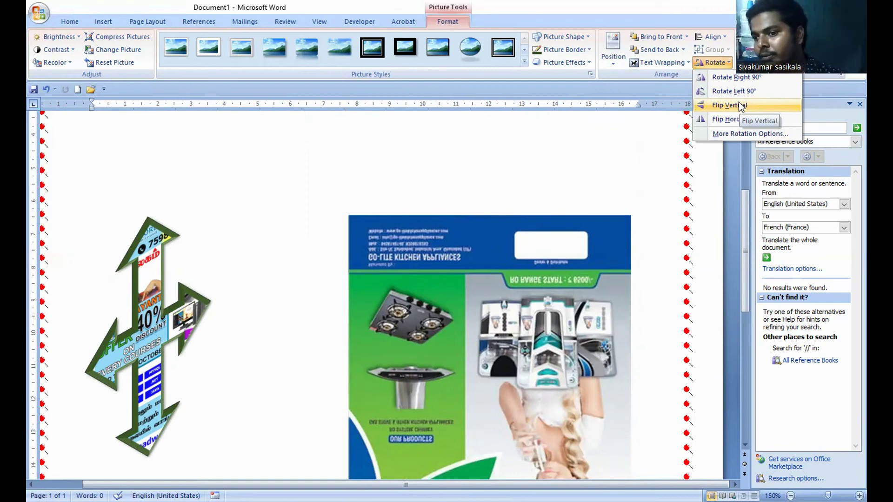
{"action": "left_click", "coordinate": [740, 105]}
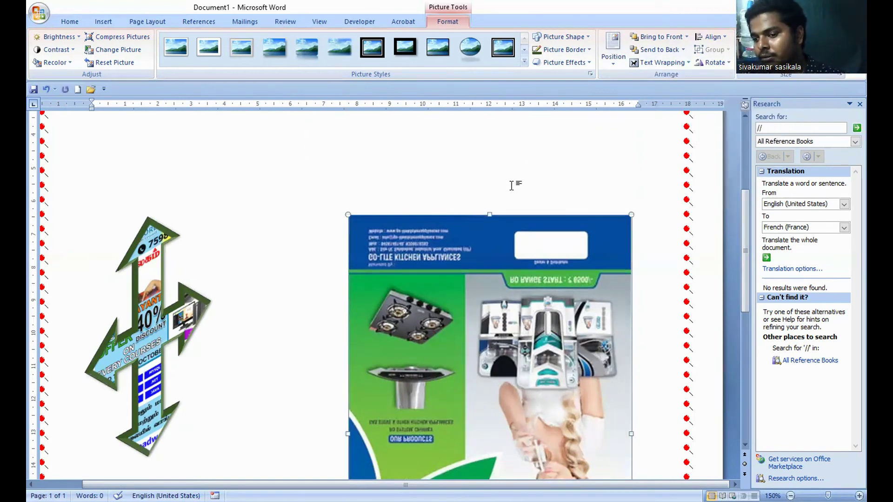
{"action": "scroll", "coordinate": [511, 195], "scroll_direction": "down", "scroll_amount": 5}
{"action": "key", "text": "ctrl+z"}
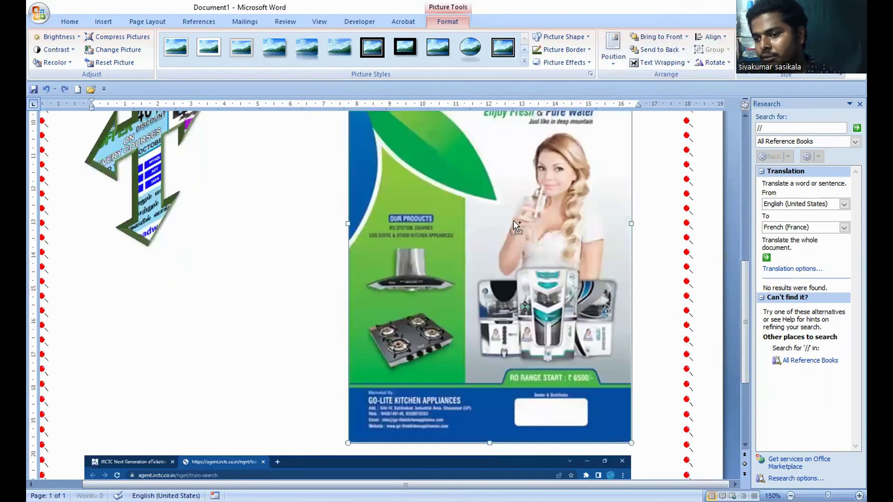
{"action": "scroll", "coordinate": [544, 218], "scroll_direction": "up", "scroll_amount": 3}
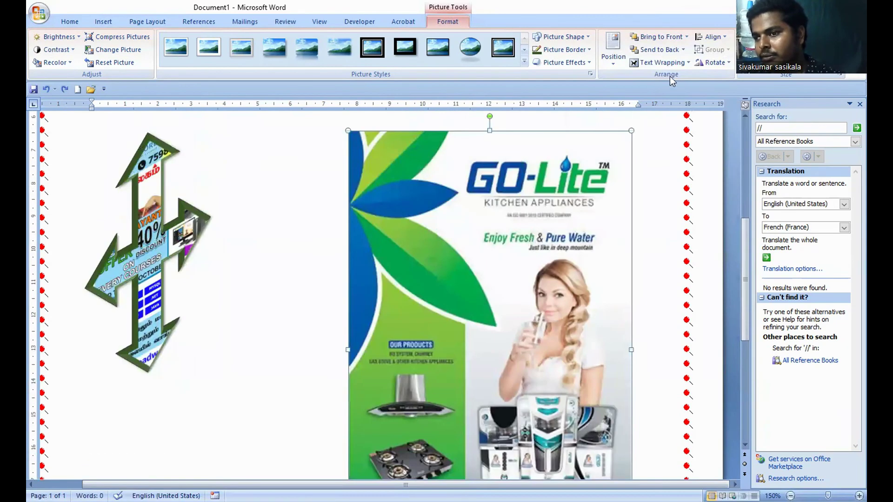
Step: Mirror the GO-Lite picture with Flip Horizontal
{"action": "left_click", "coordinate": [724, 65]}
{"action": "left_click", "coordinate": [716, 108]}
{"action": "left_click", "coordinate": [717, 62]}
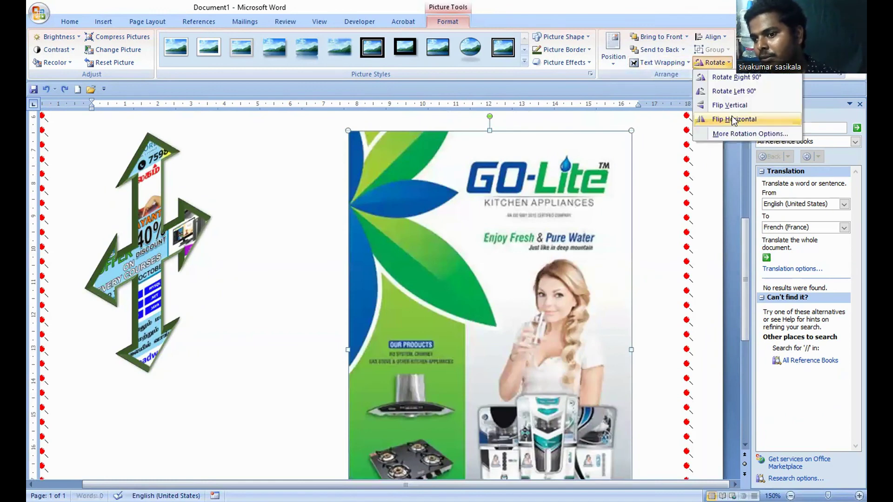
{"action": "left_click", "coordinate": [732, 119]}
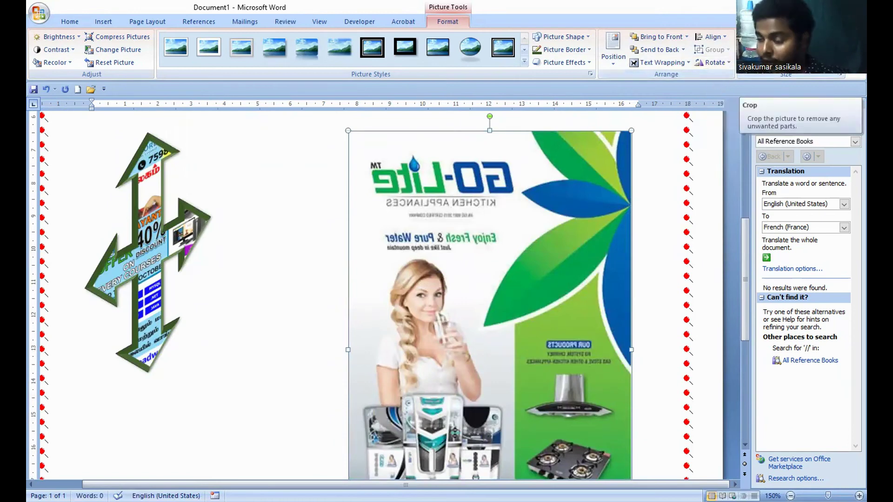
Step: Crop the GO-Lite picture to remove the logo area at its top and the blue address band at its bottom
{"action": "left_click", "coordinate": [750, 49]}
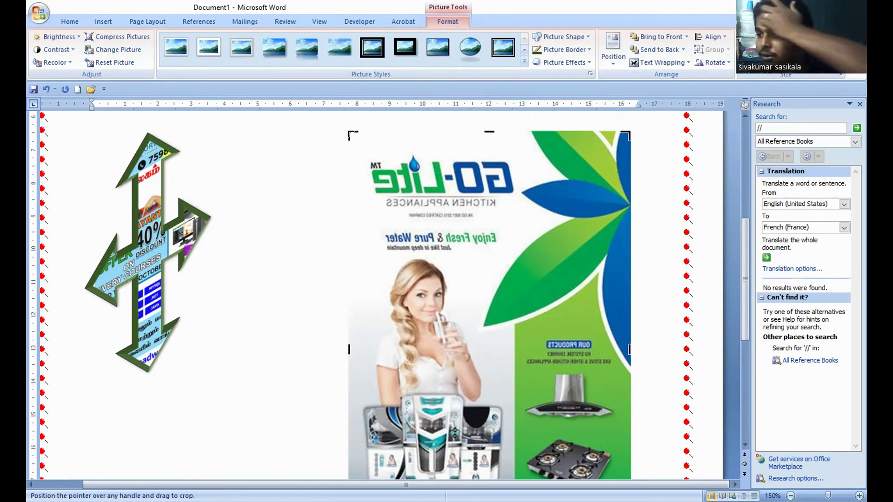
{"action": "left_click_drag", "start_coordinate": [349, 132], "coordinate": [352, 229]}
{"action": "scroll", "coordinate": [500, 259], "scroll_direction": "down", "scroll_amount": 3}
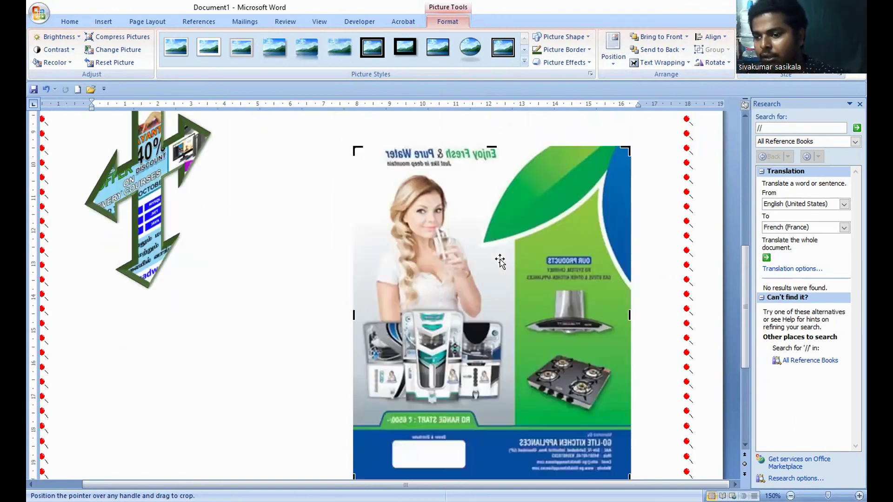
{"action": "left_click_drag", "start_coordinate": [626, 439], "coordinate": [633, 387]}
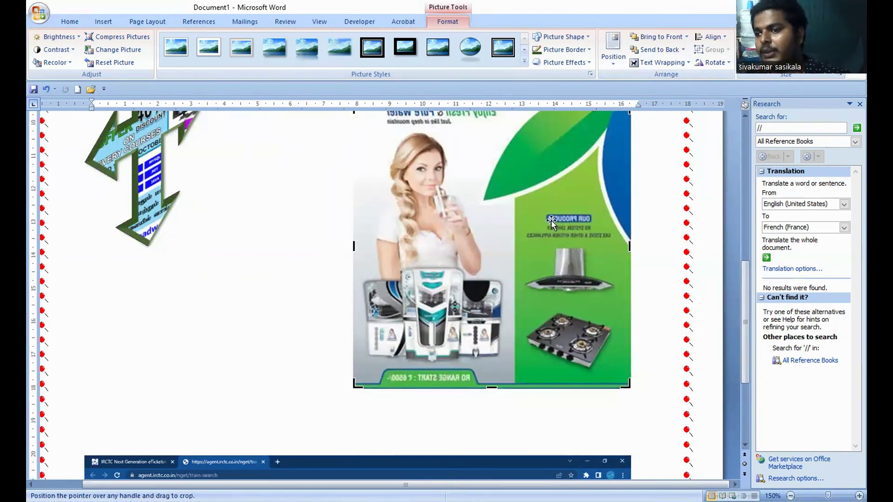
{"action": "scroll", "coordinate": [552, 223], "scroll_direction": "up", "scroll_amount": 2}
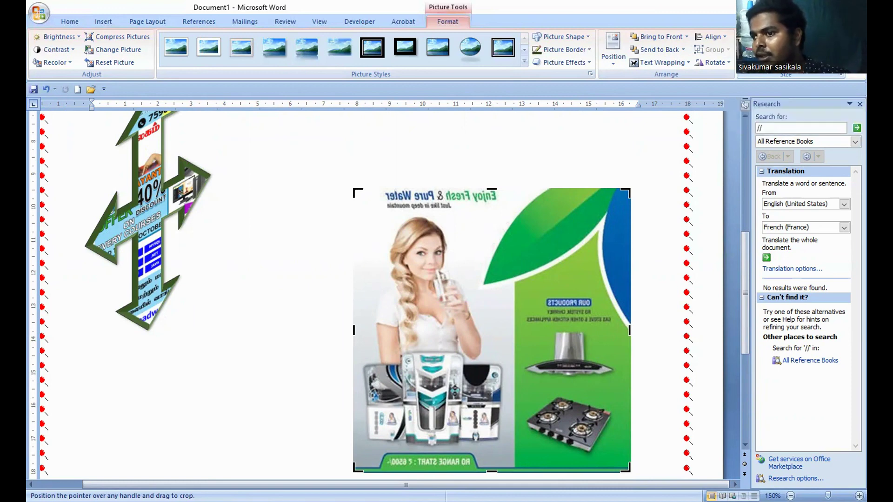
Step: Enlarge the cropped GO-Lite picture through its size settings and move it left across the page
{"action": "key", "text": "Return"}
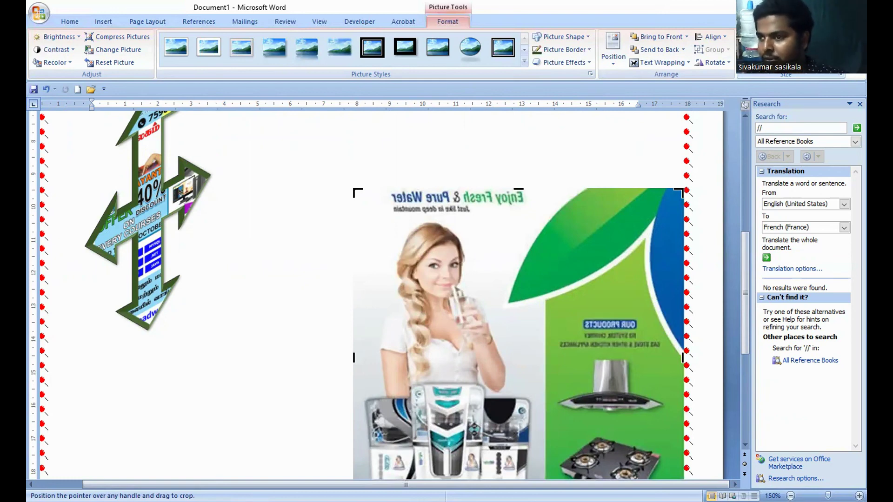
{"action": "key", "text": "Return"}
{"action": "left_click_drag", "start_coordinate": [658, 200], "coordinate": [257, 264]}
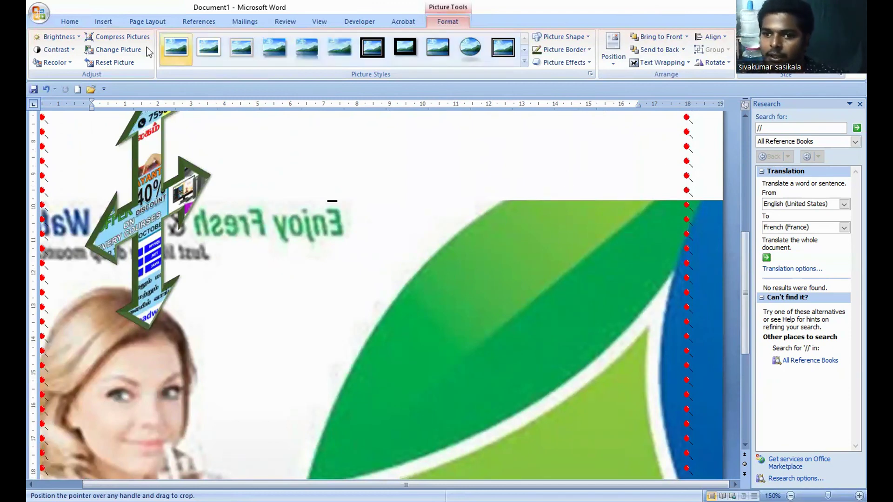
Step: Display the commands for inserting objects into the document
{"action": "left_click", "coordinate": [104, 23]}
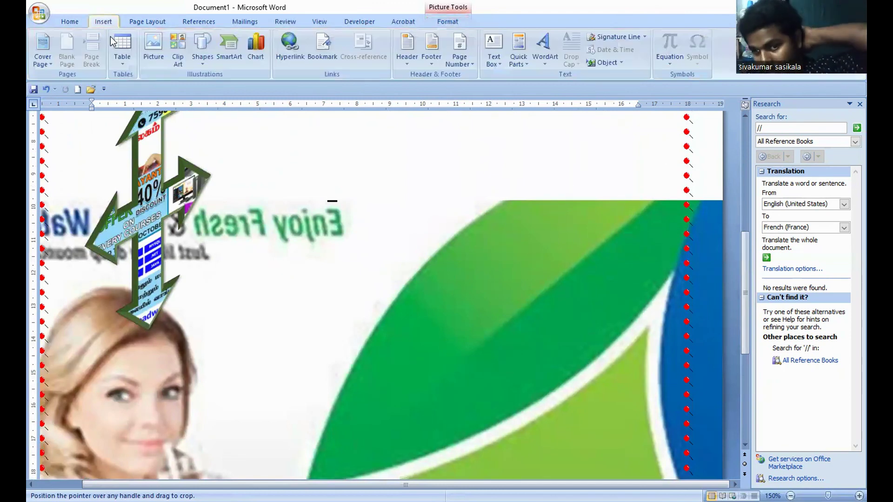